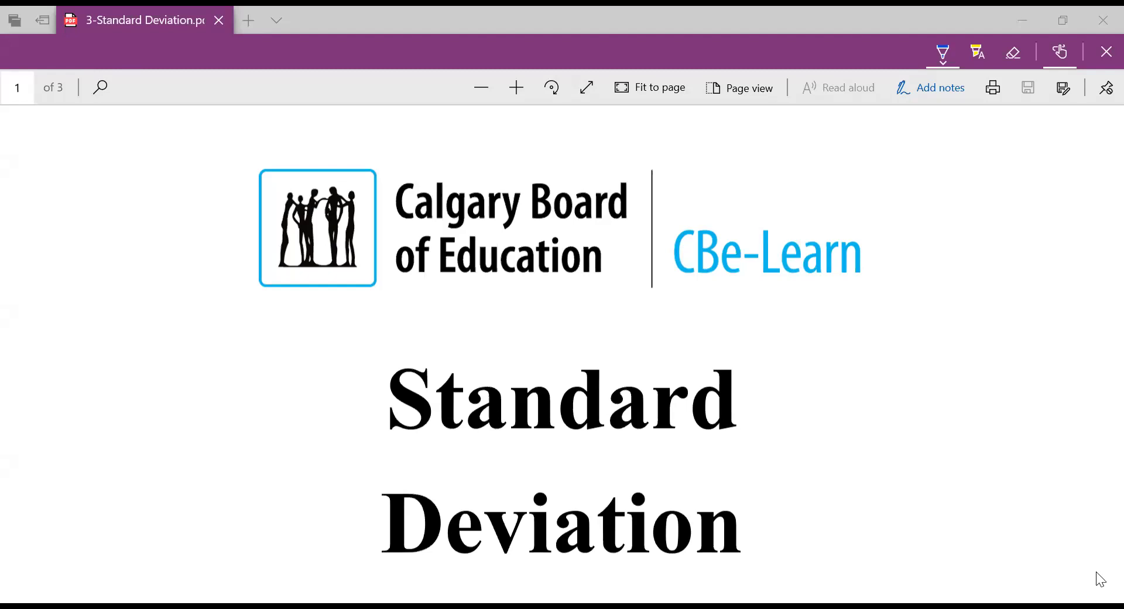
- Scroll from the title page down to page 2's standard deviation definition box
{"action": "scroll", "coordinate": [1100, 579], "scroll_direction": "down", "scroll_amount": 10}
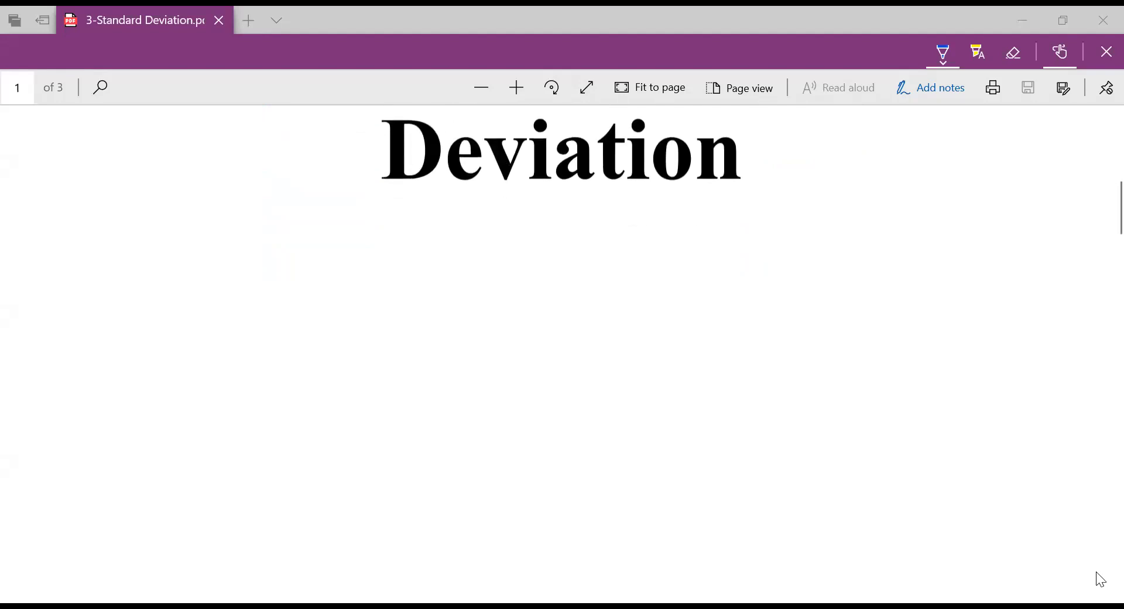
{"action": "scroll", "coordinate": [1100, 579], "scroll_direction": "down", "scroll_amount": 10}
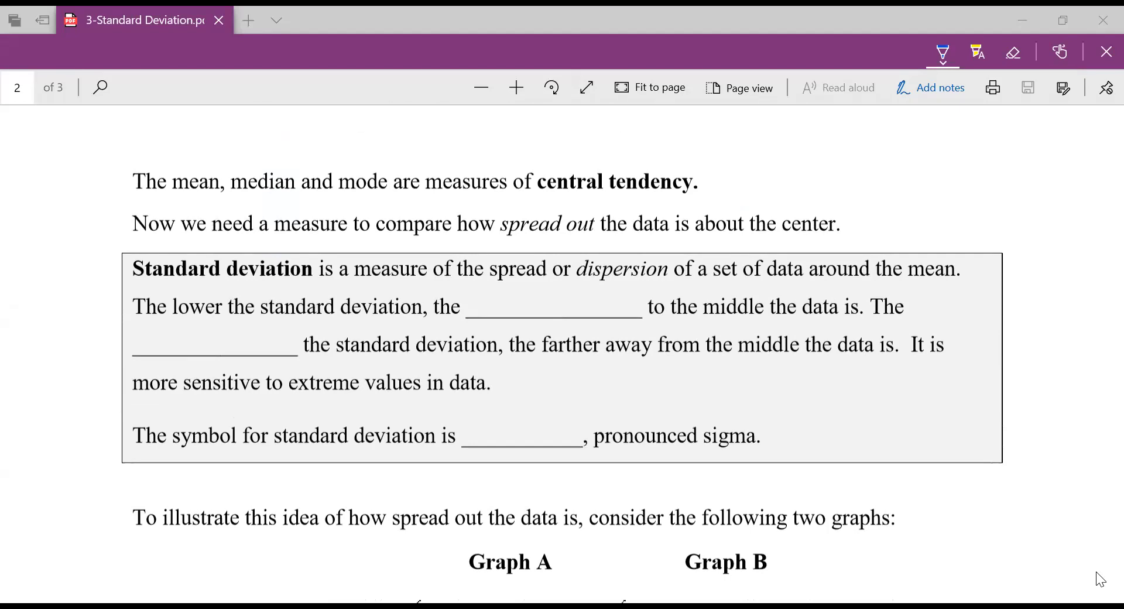
- Underline 'spread out' and 'dispersion', then write 'closer', 'larger' and σ in the three blanks
{"action": "left_click_drag", "start_coordinate": [500, 236], "coordinate": [603, 235]}
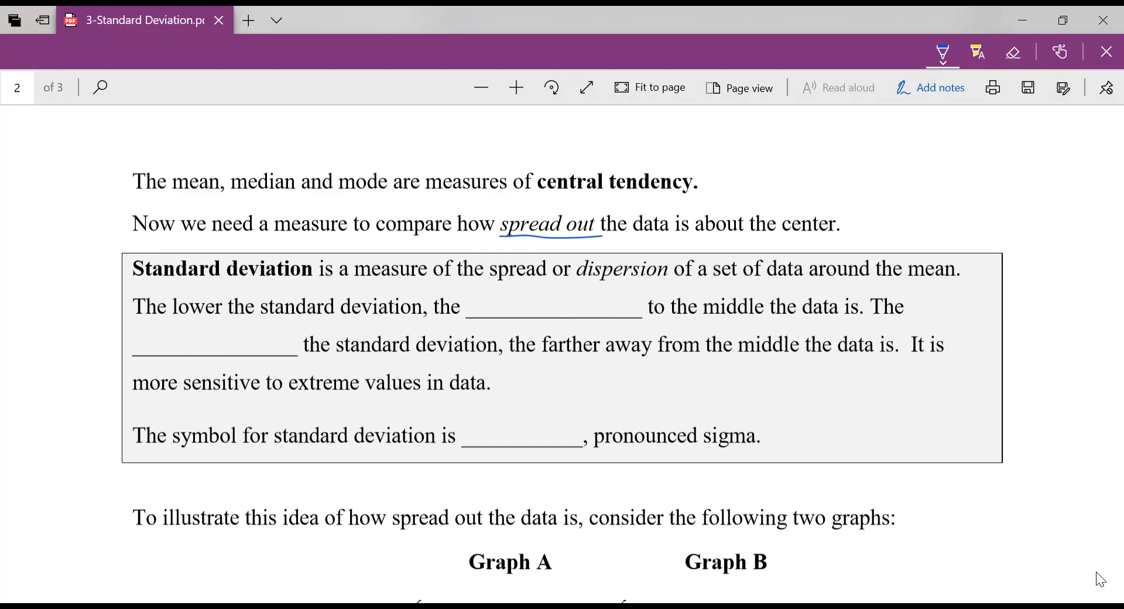
{"action": "left_click_drag", "start_coordinate": [580, 280], "coordinate": [673, 279]}
{"action": "mouse_move", "coordinate": [490, 303]}
{"action": "left_mouse_down"}
{"action": "mouse_move", "coordinate": [490, 316]}
{"action": "mouse_move", "coordinate": [509, 315]}
{"action": "left_mouse_up"}
{"action": "left_click_drag", "start_coordinate": [519, 303], "coordinate": [521, 306]}
{"action": "mouse_move", "coordinate": [542, 302]}
{"action": "left_mouse_down"}
{"action": "mouse_move", "coordinate": [532, 314]}
{"action": "mouse_move", "coordinate": [587, 301]}
{"action": "left_mouse_up"}
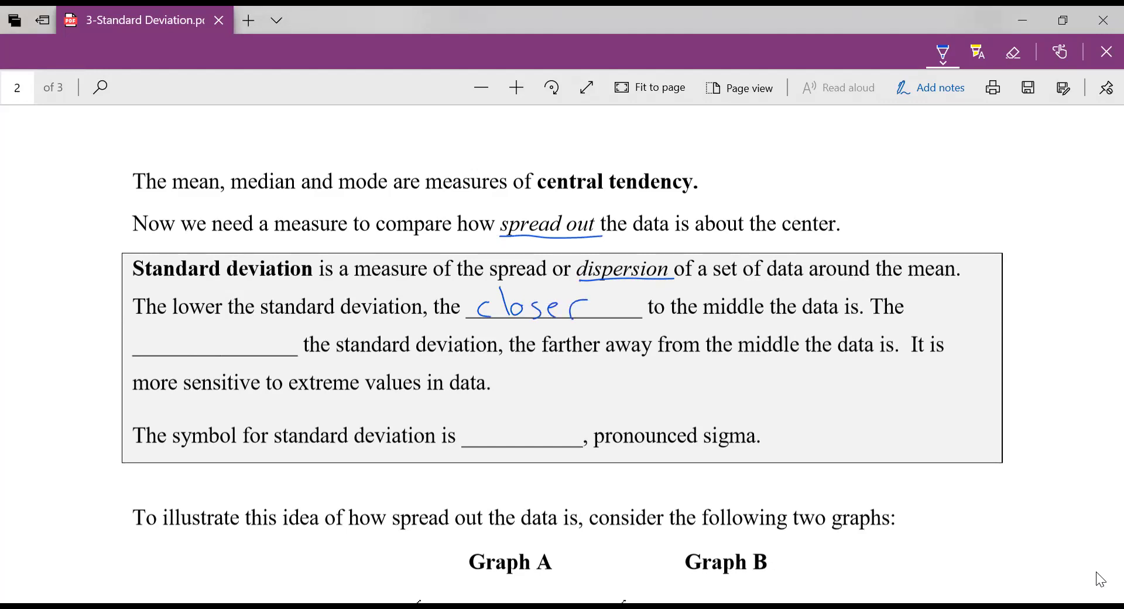
{"action": "mouse_move", "coordinate": [159, 322]}
{"action": "left_mouse_down"}
{"action": "mouse_move", "coordinate": [167, 353]}
{"action": "mouse_move", "coordinate": [210, 341]}
{"action": "left_mouse_up"}
{"action": "mouse_move", "coordinate": [228, 338]}
{"action": "left_mouse_down"}
{"action": "mouse_move", "coordinate": [217, 350]}
{"action": "mouse_move", "coordinate": [252, 350]}
{"action": "mouse_move", "coordinate": [266, 329]}
{"action": "left_mouse_up"}
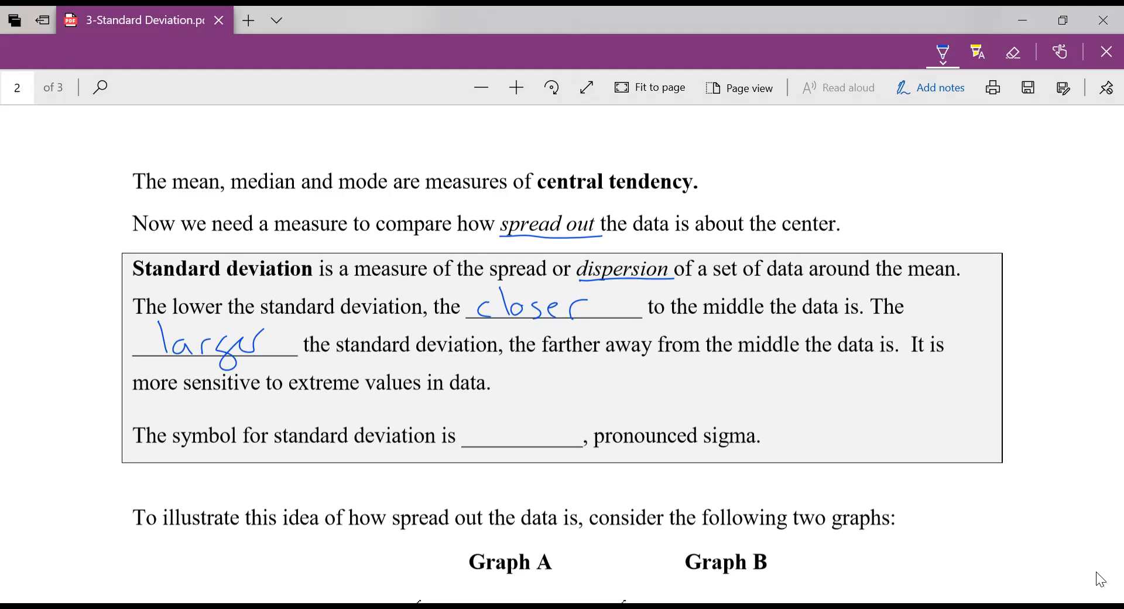
{"action": "mouse_move", "coordinate": [500, 430]}
{"action": "left_mouse_down"}
{"action": "mouse_move", "coordinate": [507, 443]}
{"action": "mouse_move", "coordinate": [520, 426]}
{"action": "left_mouse_up"}
- Mark 1 and 5 on Graph B's score axis
{"action": "scroll", "coordinate": [1099, 583], "scroll_direction": "down", "scroll_amount": 1}
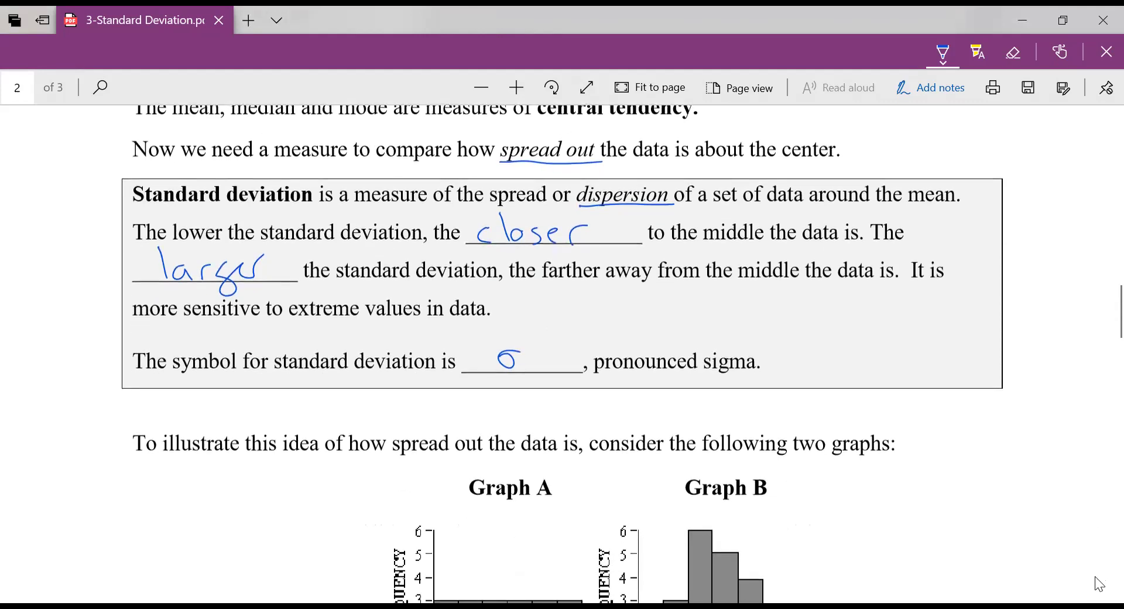
{"action": "scroll", "coordinate": [1099, 584], "scroll_direction": "down", "scroll_amount": 3}
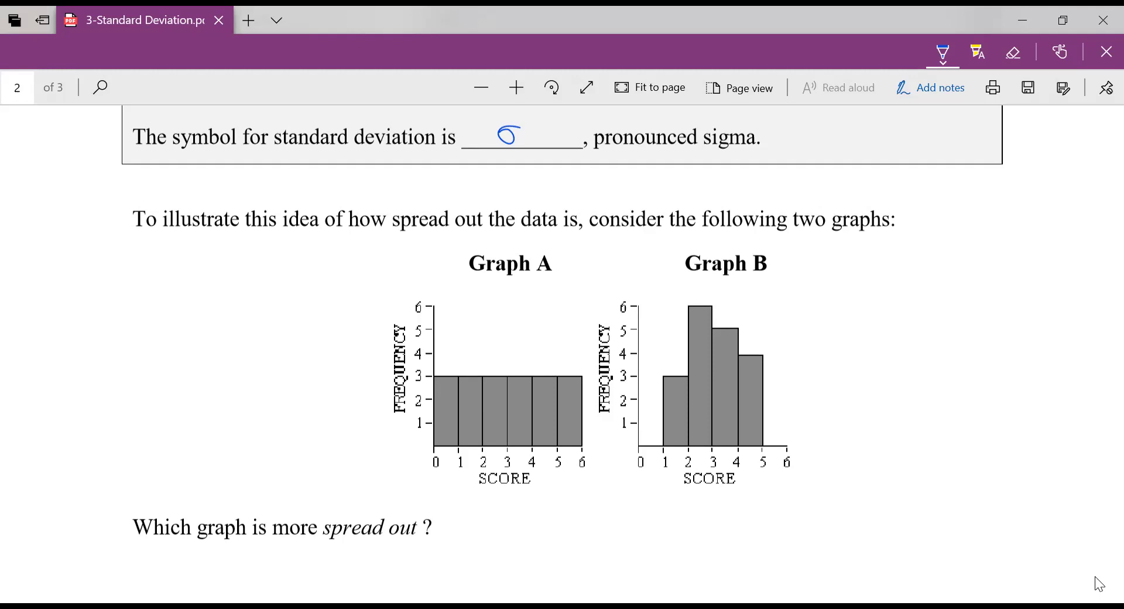
{"action": "left_click_drag", "start_coordinate": [666, 441], "coordinate": [667, 467]}
{"action": "left_click_drag", "start_coordinate": [758, 457], "coordinate": [761, 469]}
{"action": "left_click_drag", "start_coordinate": [762, 451], "coordinate": [772, 442]}
- Write 'Graph A' as the answer to which graph is more spread out
{"action": "scroll", "coordinate": [1099, 584], "scroll_direction": "down", "scroll_amount": 1}
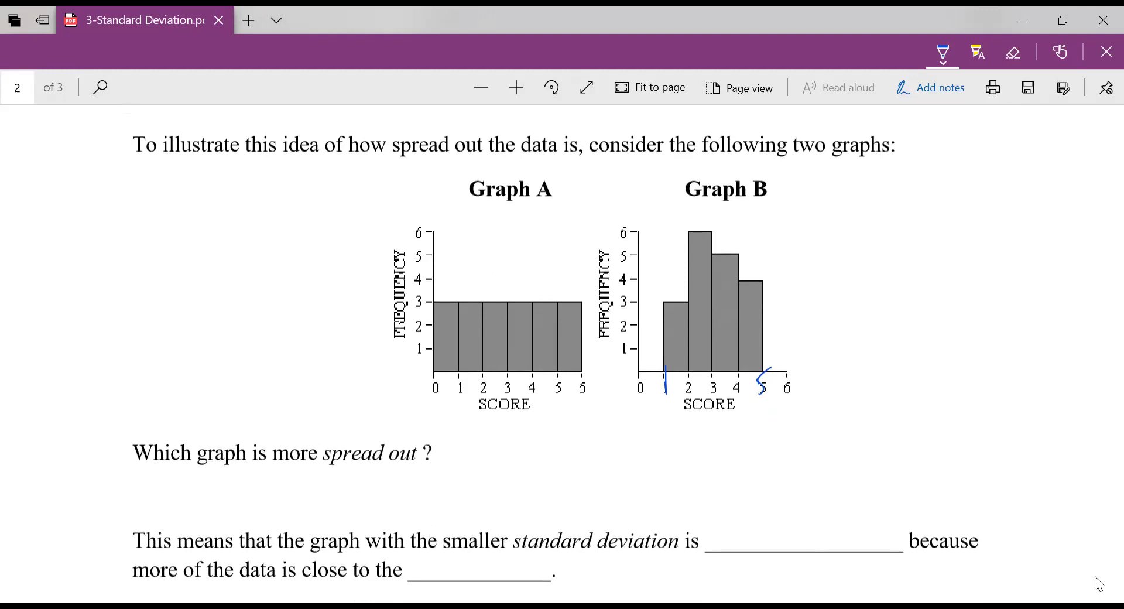
{"action": "mouse_move", "coordinate": [470, 440]}
{"action": "left_mouse_down"}
{"action": "mouse_move", "coordinate": [480, 467]}
{"action": "mouse_move", "coordinate": [499, 452]}
{"action": "left_mouse_up"}
{"action": "mouse_move", "coordinate": [518, 452]}
{"action": "left_mouse_down"}
{"action": "mouse_move", "coordinate": [508, 458]}
{"action": "mouse_move", "coordinate": [525, 462]}
{"action": "left_mouse_up"}
{"action": "mouse_move", "coordinate": [535, 454]}
{"action": "left_mouse_down"}
{"action": "mouse_move", "coordinate": [544, 485]}
{"action": "mouse_move", "coordinate": [551, 450]}
{"action": "left_mouse_up"}
{"action": "left_click_drag", "start_coordinate": [553, 431], "coordinate": [591, 467]}
{"action": "mouse_move", "coordinate": [615, 466]}
{"action": "left_mouse_down"}
{"action": "mouse_move", "coordinate": [617, 451]}
{"action": "mouse_move", "coordinate": [641, 465]}
{"action": "left_mouse_up"}
{"action": "left_click_drag", "start_coordinate": [613, 455], "coordinate": [627, 453]}
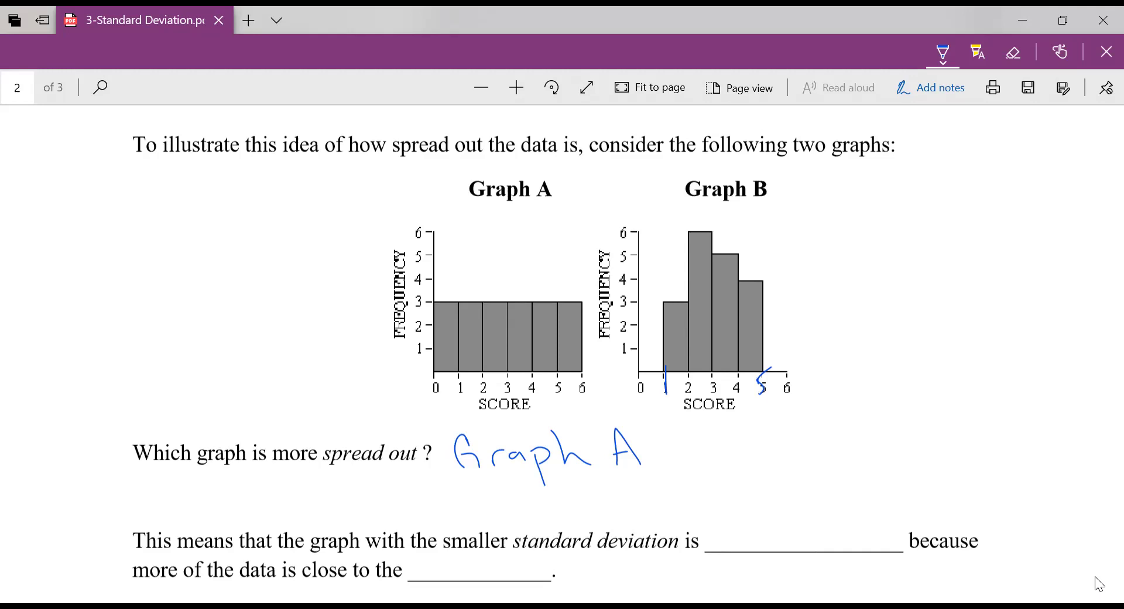
- Write 'Graph B' in the smaller standard deviation blank
{"action": "mouse_move", "coordinate": [750, 510]}
{"action": "left_mouse_down"}
{"action": "mouse_move", "coordinate": [736, 542]}
{"action": "mouse_move", "coordinate": [764, 534]}
{"action": "mouse_move", "coordinate": [801, 567]}
{"action": "mouse_move", "coordinate": [802, 547]}
{"action": "left_mouse_up"}
{"action": "mouse_move", "coordinate": [816, 504]}
{"action": "left_mouse_down"}
{"action": "mouse_move", "coordinate": [814, 534]}
{"action": "mouse_move", "coordinate": [841, 537]}
{"action": "left_mouse_up"}
{"action": "mouse_move", "coordinate": [859, 507]}
{"action": "left_mouse_down"}
{"action": "mouse_move", "coordinate": [863, 543]}
{"action": "mouse_move", "coordinate": [850, 549]}
{"action": "left_mouse_up"}
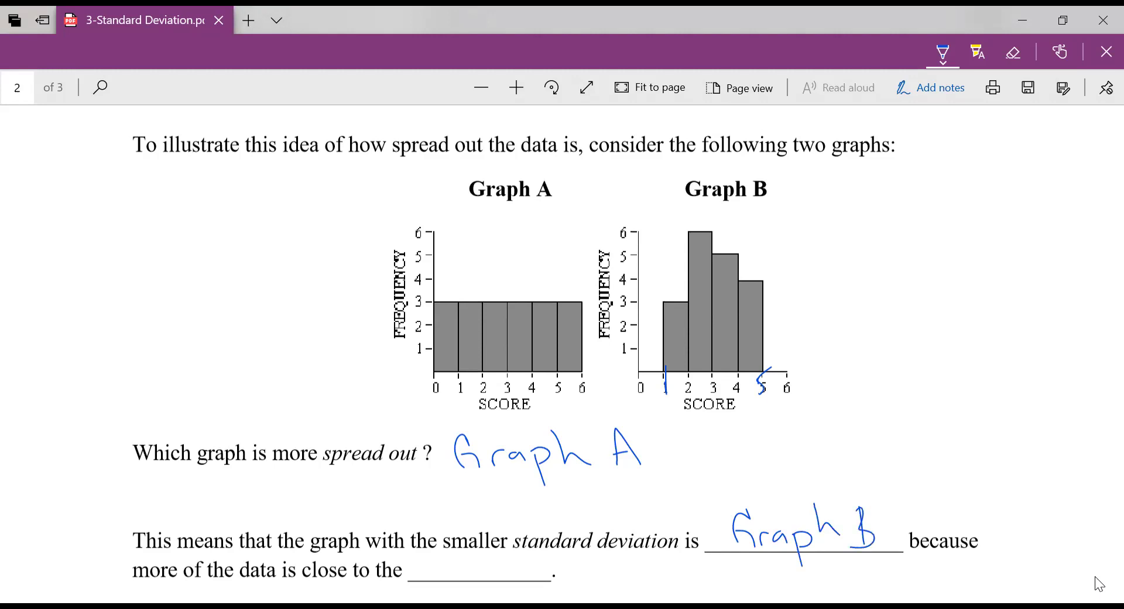
- Write 'mean/average' on the blank after 'more of the data is close to the'
{"action": "scroll", "coordinate": [1099, 584], "scroll_direction": "down", "scroll_amount": 3}
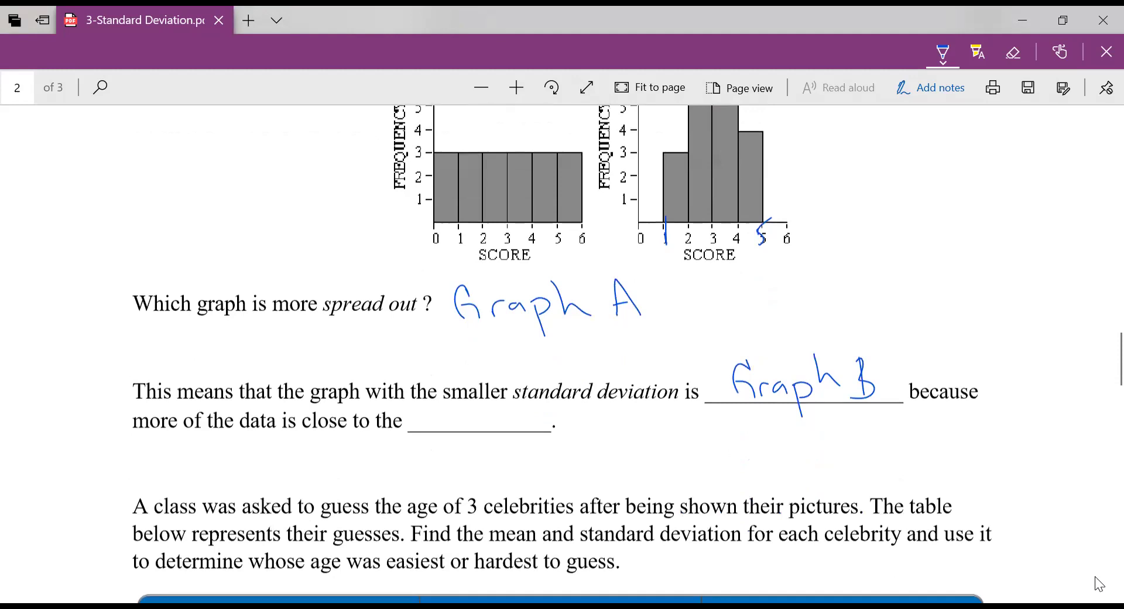
{"action": "mouse_move", "coordinate": [415, 427]}
{"action": "left_mouse_down"}
{"action": "mouse_move", "coordinate": [420, 417]}
{"action": "mouse_move", "coordinate": [521, 431]}
{"action": "left_mouse_up"}
{"action": "mouse_move", "coordinate": [561, 416]}
{"action": "left_mouse_down"}
{"action": "mouse_move", "coordinate": [547, 419]}
{"action": "mouse_move", "coordinate": [563, 430]}
{"action": "mouse_move", "coordinate": [585, 416]}
{"action": "left_mouse_up"}
{"action": "mouse_move", "coordinate": [588, 429]}
{"action": "left_mouse_down"}
{"action": "mouse_move", "coordinate": [598, 416]}
{"action": "mouse_move", "coordinate": [607, 432]}
{"action": "mouse_move", "coordinate": [630, 425]}
{"action": "left_mouse_up"}
{"action": "left_click_drag", "start_coordinate": [653, 417], "coordinate": [642, 442]}
{"action": "left_click_drag", "start_coordinate": [654, 423], "coordinate": [668, 414]}
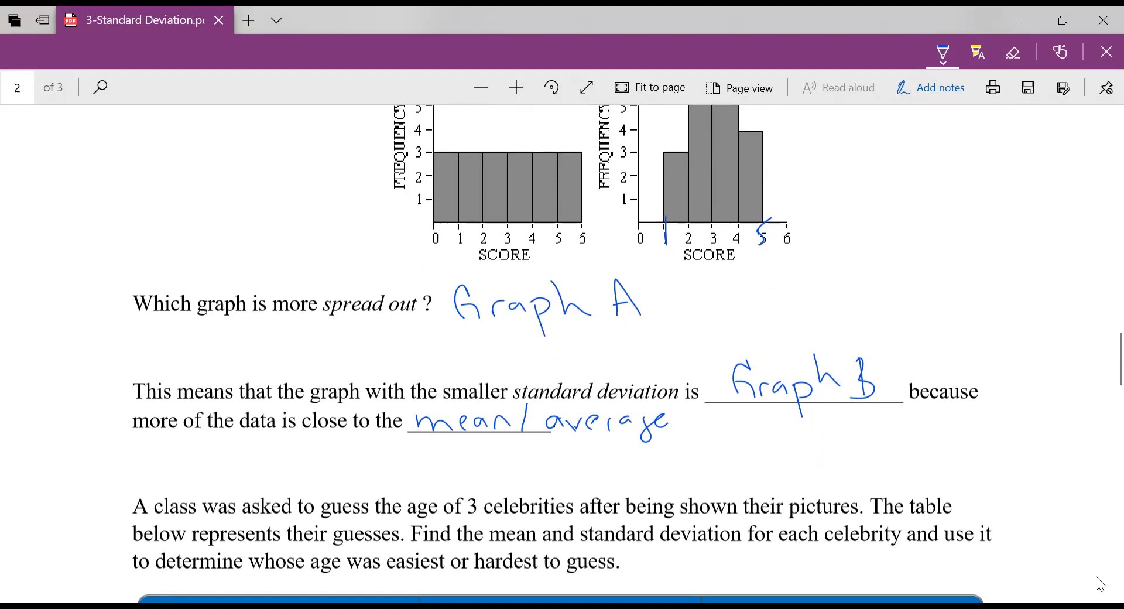
- Scroll down until the celebrity age-guessing table is visible
{"action": "scroll", "coordinate": [1100, 583], "scroll_direction": "down", "scroll_amount": 1}
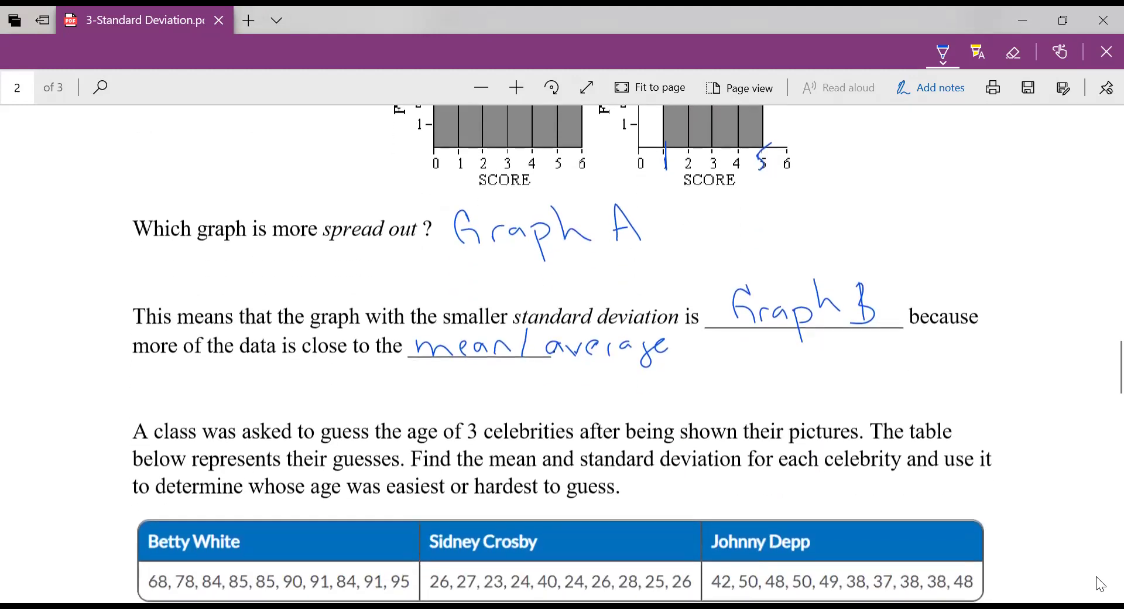
{"action": "scroll", "coordinate": [1101, 584], "scroll_direction": "down", "scroll_amount": 2}
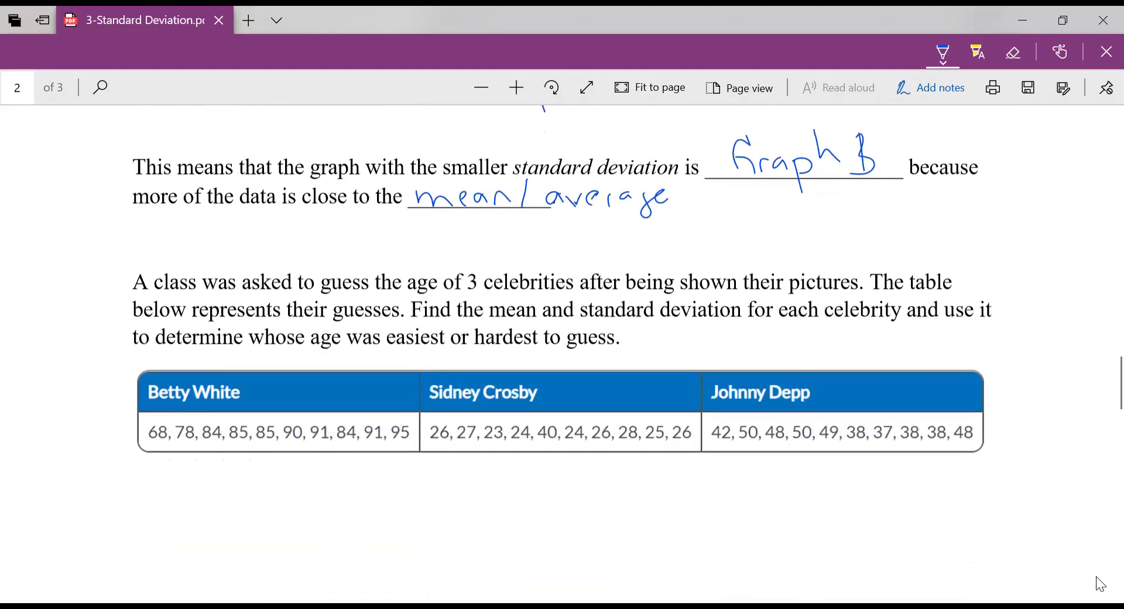
{"action": "scroll", "coordinate": [1100, 584], "scroll_direction": "down", "scroll_amount": 1}
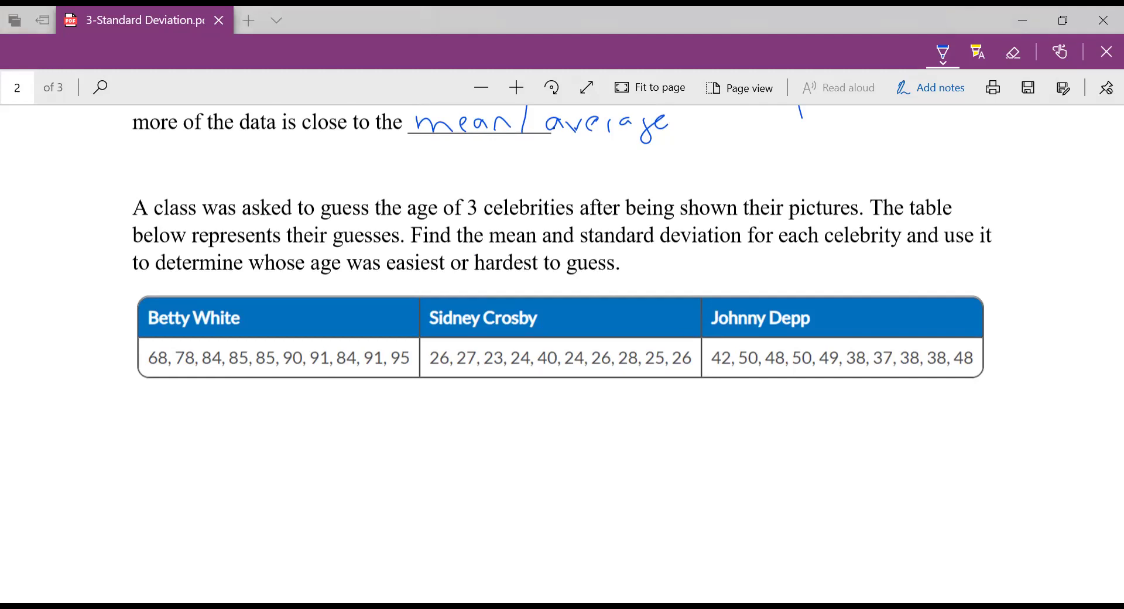
- Clear the home screen, open the STAT list editor and empty L1's old values 2, 4, 6, 8, 8, 10
{"action": "key", "text": "alt+Tab"}
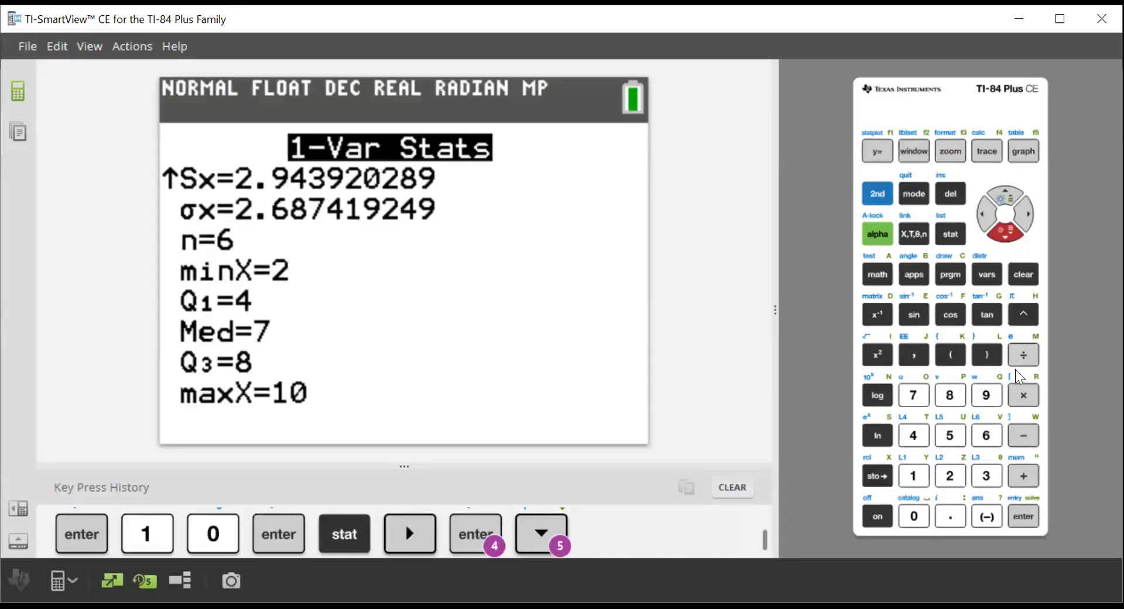
{"action": "left_click", "coordinate": [1031, 275]}
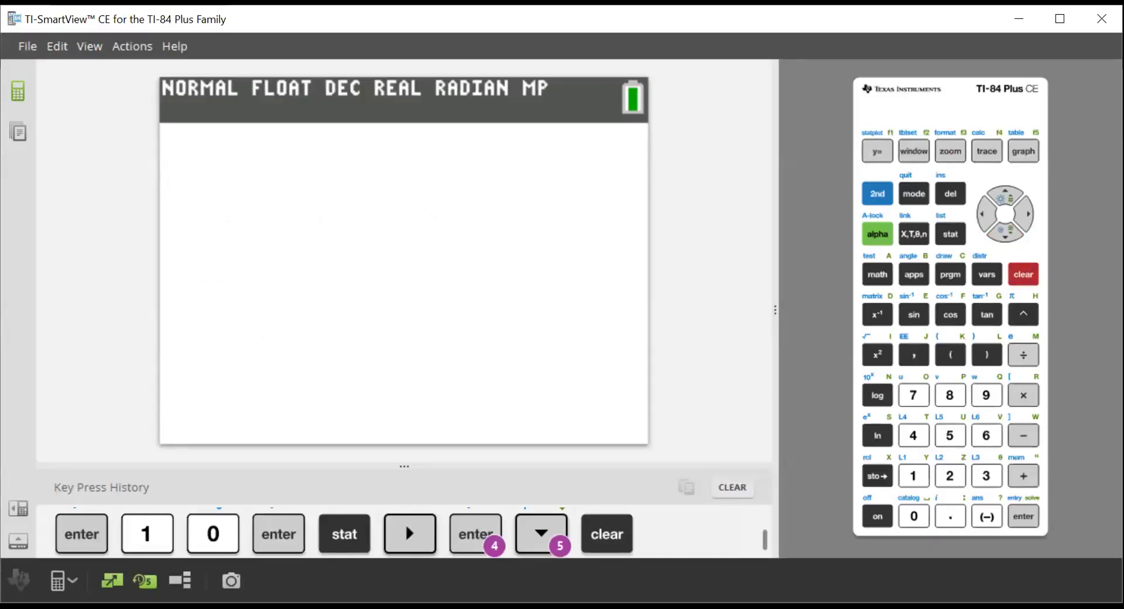
{"action": "left_click", "coordinate": [949, 237]}
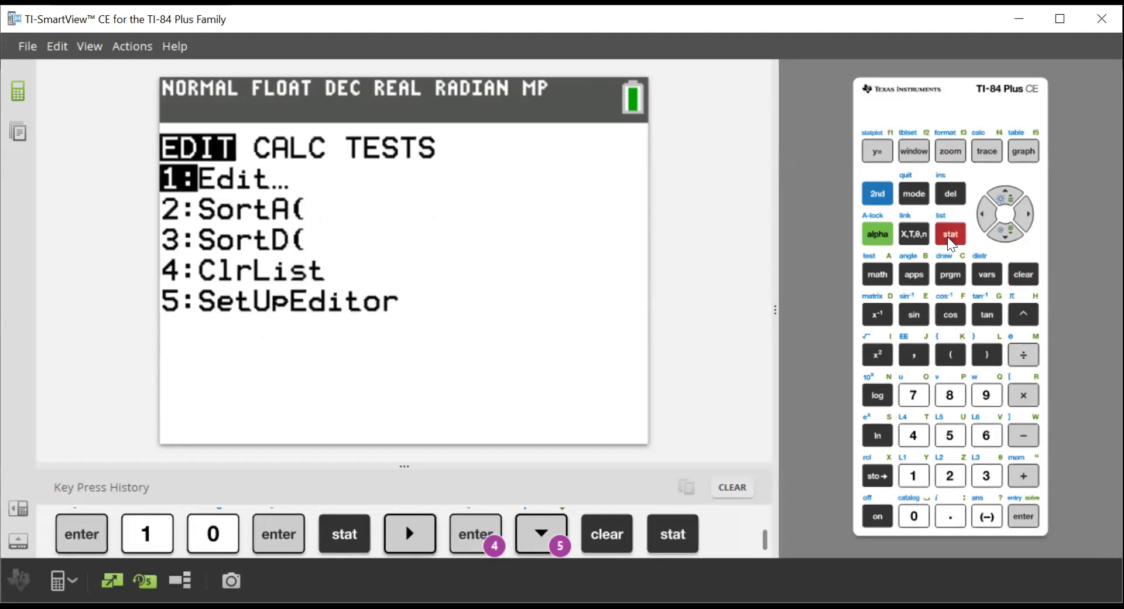
{"action": "left_click", "coordinate": [1019, 516]}
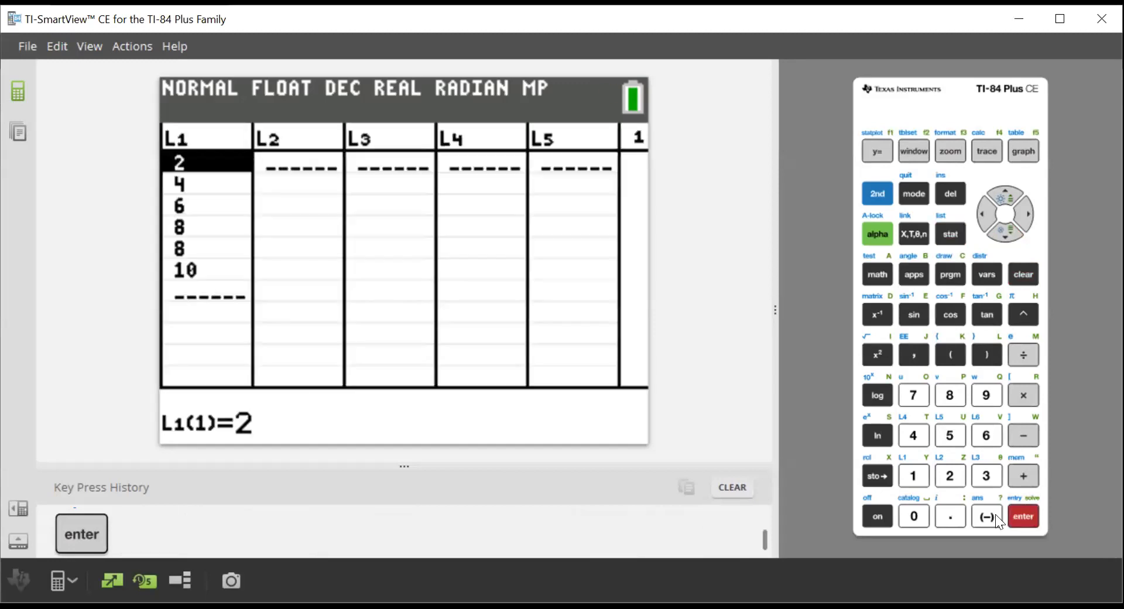
{"action": "left_click", "coordinate": [1006, 197]}
{"action": "left_click", "coordinate": [1028, 278]}
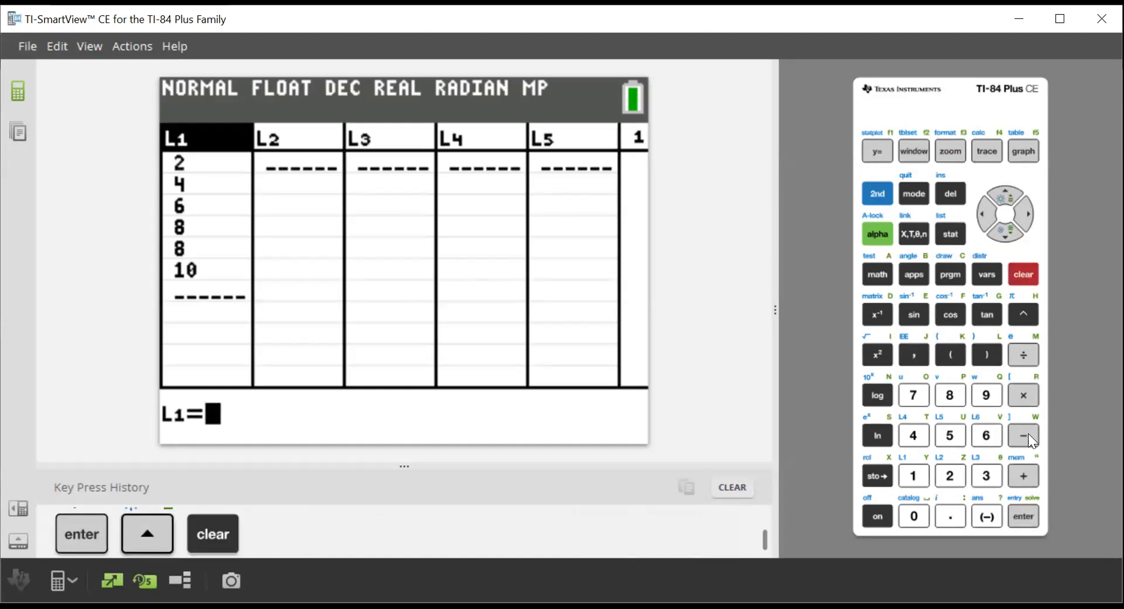
{"action": "left_click", "coordinate": [1016, 520]}
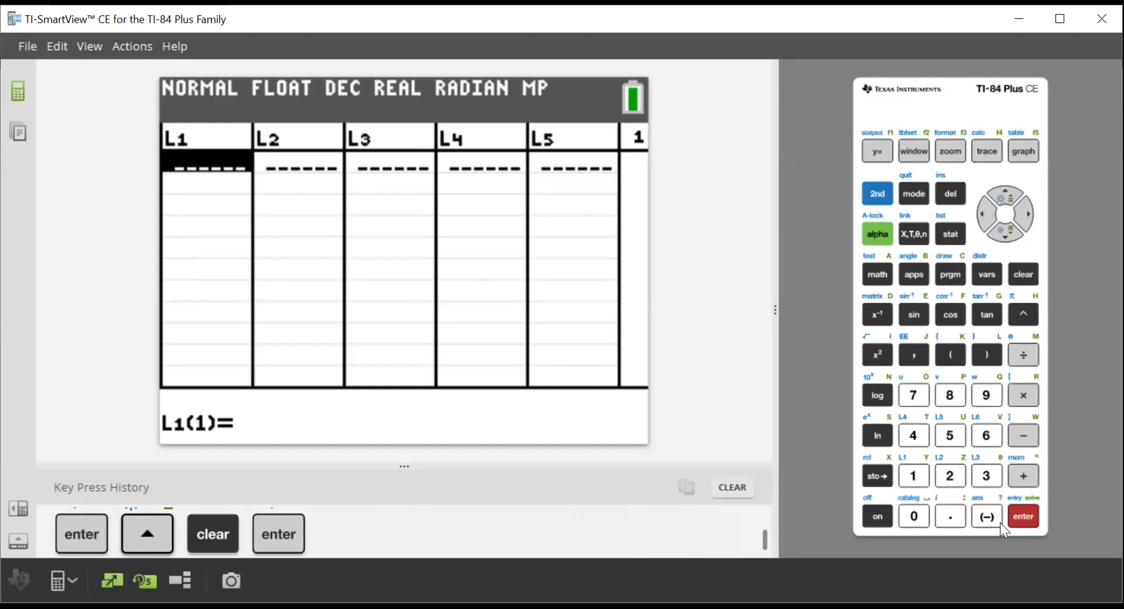
- Enter the first five guesses 68, 78, 84, 85, 85 into L1
{"action": "left_click", "coordinate": [991, 438]}
{"action": "left_click", "coordinate": [950, 395]}
{"action": "left_click", "coordinate": [1023, 517]}
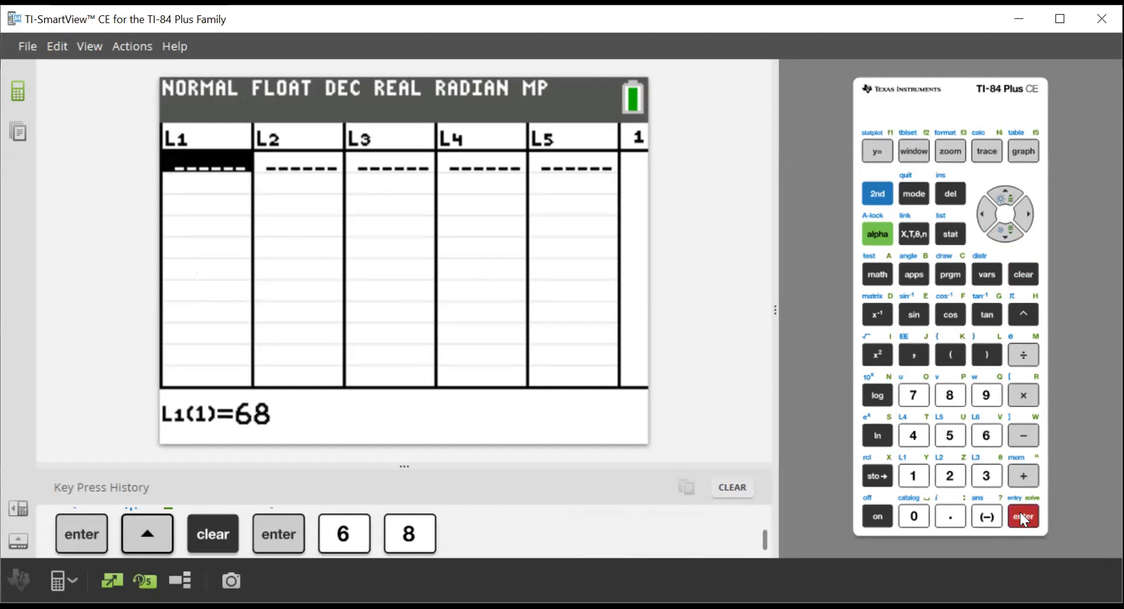
{"action": "left_click", "coordinate": [913, 395]}
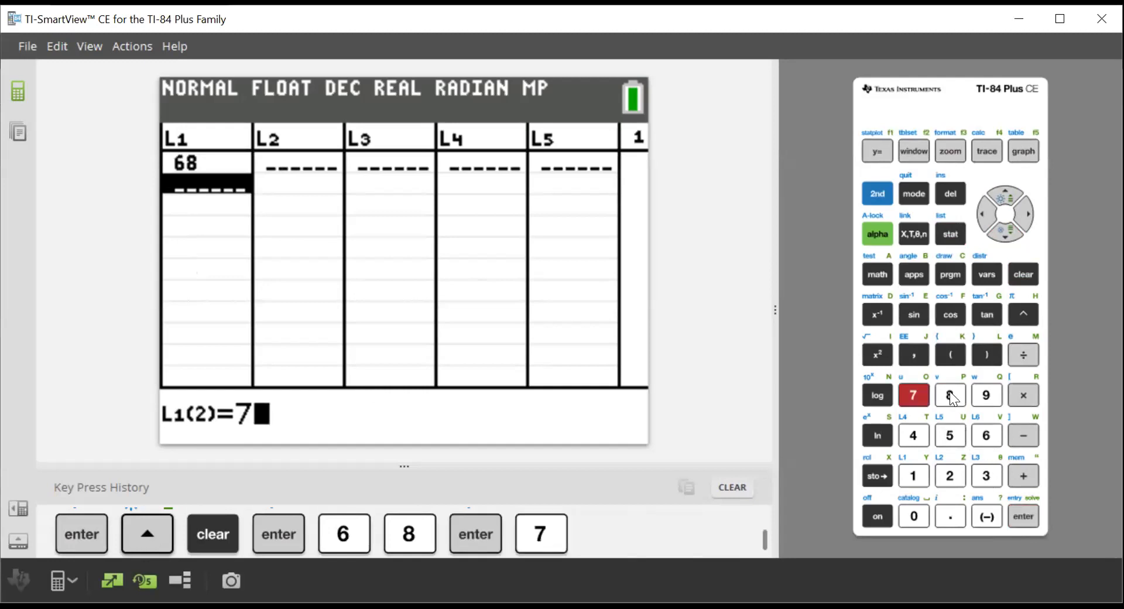
{"action": "left_click", "coordinate": [949, 395]}
{"action": "left_click", "coordinate": [1025, 518]}
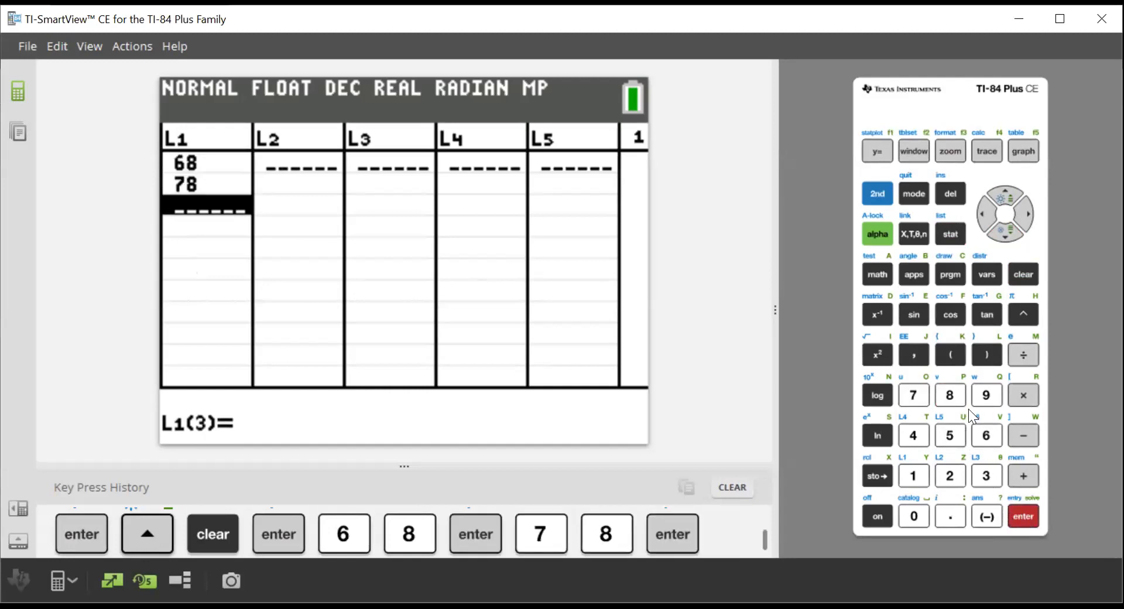
{"action": "left_click", "coordinate": [952, 395]}
{"action": "left_click", "coordinate": [919, 439]}
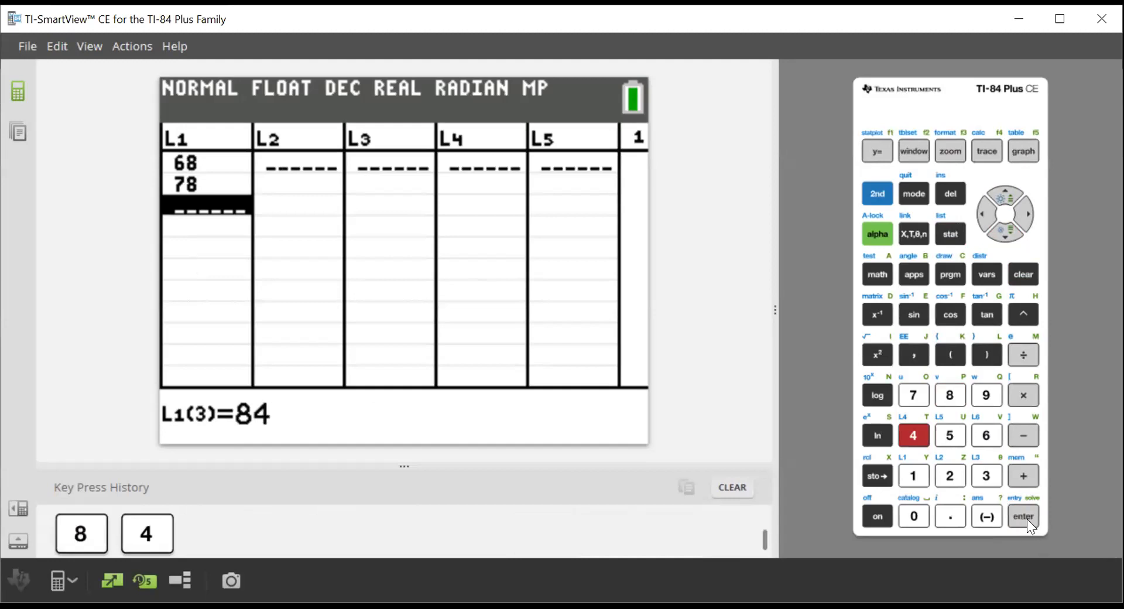
{"action": "left_click", "coordinate": [1026, 518]}
{"action": "left_click", "coordinate": [949, 395]}
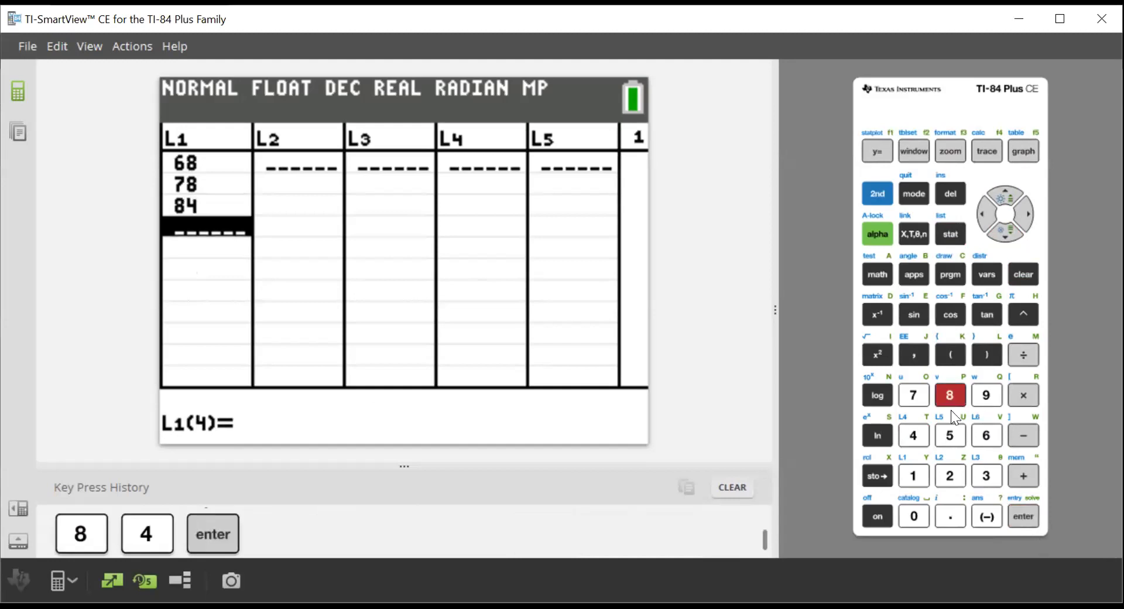
{"action": "left_click", "coordinate": [949, 435]}
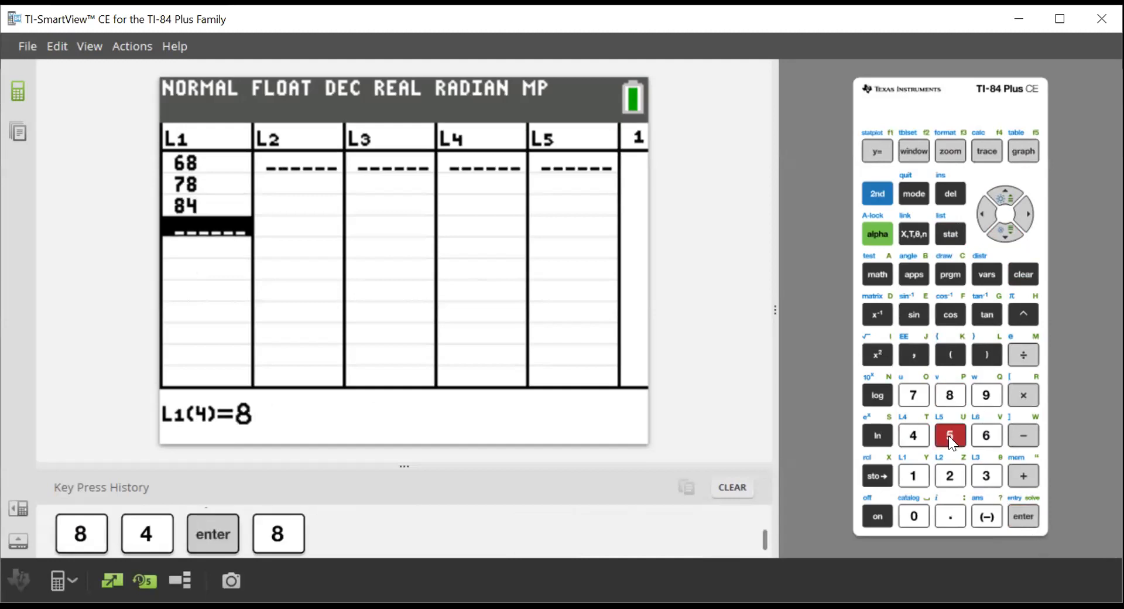
{"action": "left_click", "coordinate": [1025, 517]}
{"action": "left_click", "coordinate": [950, 394]}
{"action": "left_click", "coordinate": [950, 435]}
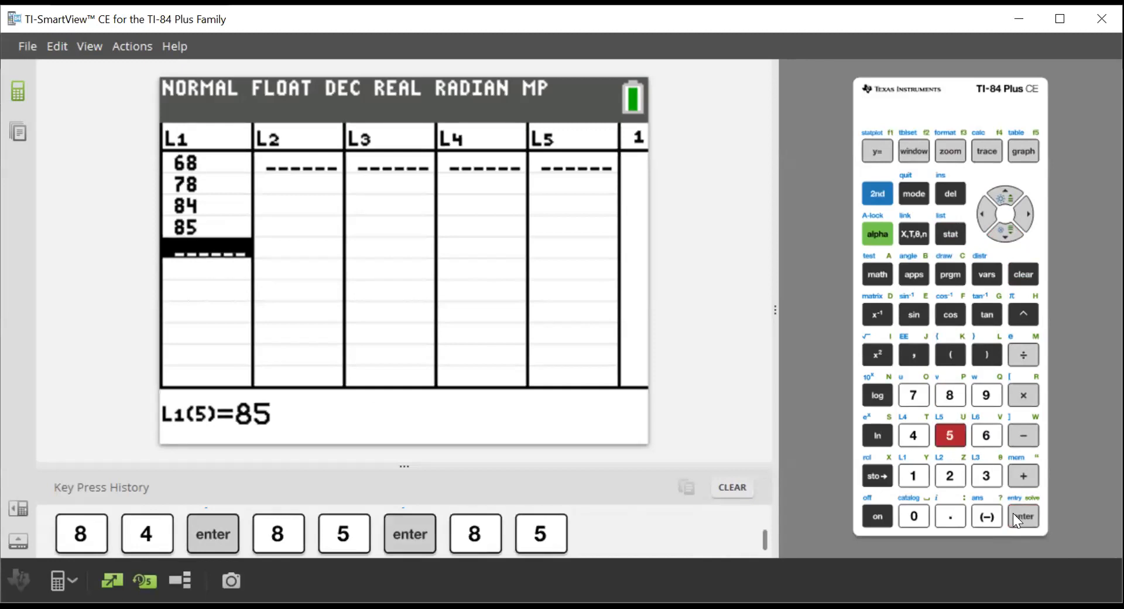
{"action": "left_click", "coordinate": [1024, 516]}
- Enter the remaining guesses 90, 91, 84, 91, 95 into L1
{"action": "left_click", "coordinate": [987, 394]}
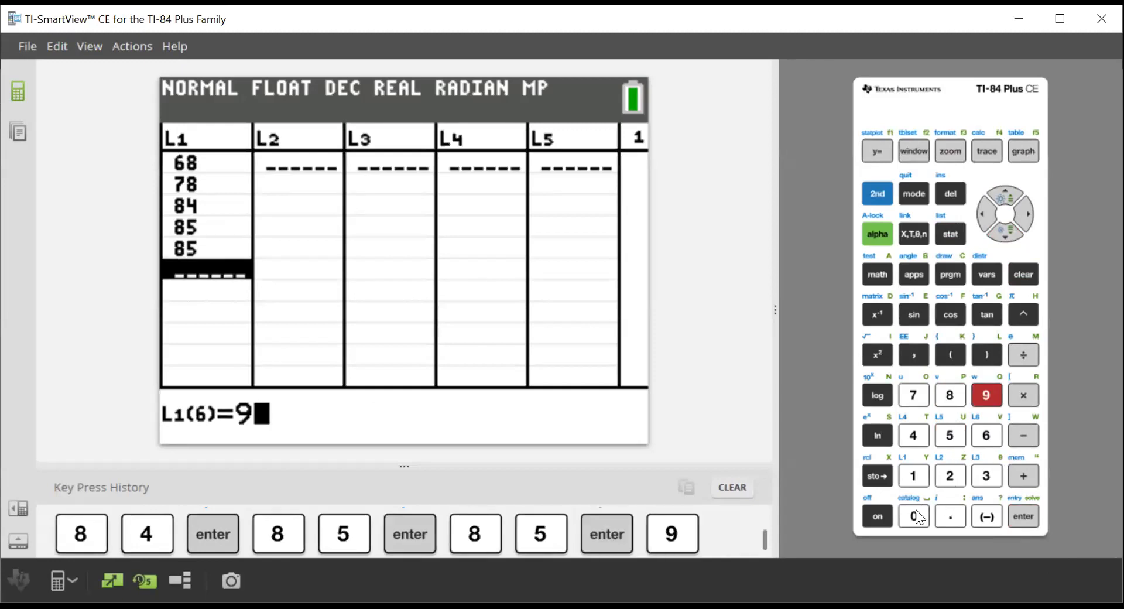
{"action": "left_click", "coordinate": [914, 517]}
{"action": "left_click", "coordinate": [1026, 518]}
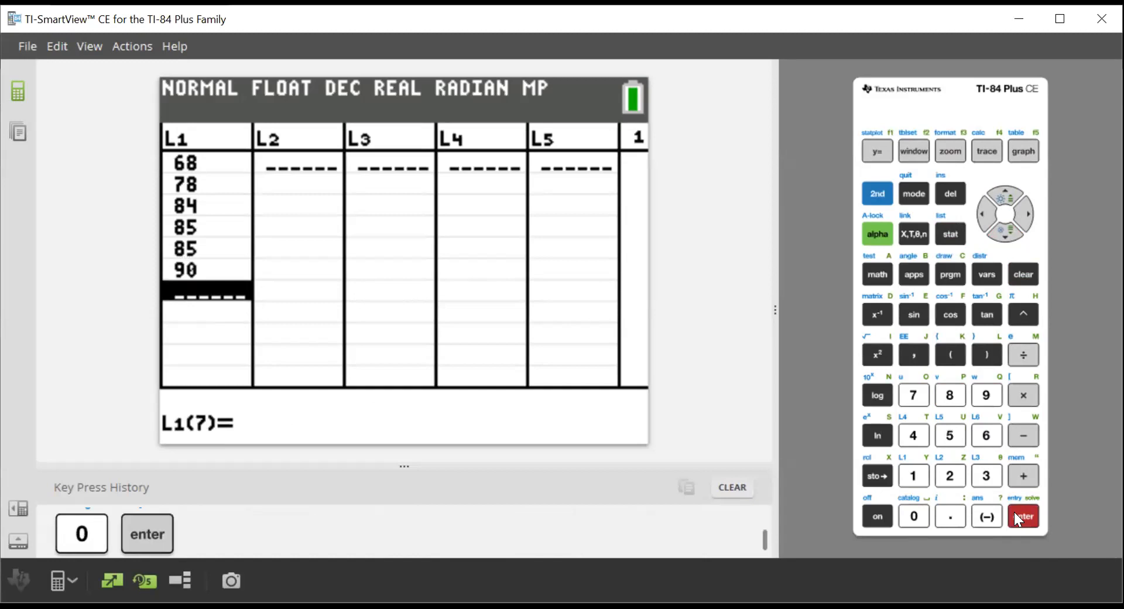
{"action": "left_click", "coordinate": [986, 394]}
{"action": "left_click", "coordinate": [914, 475]}
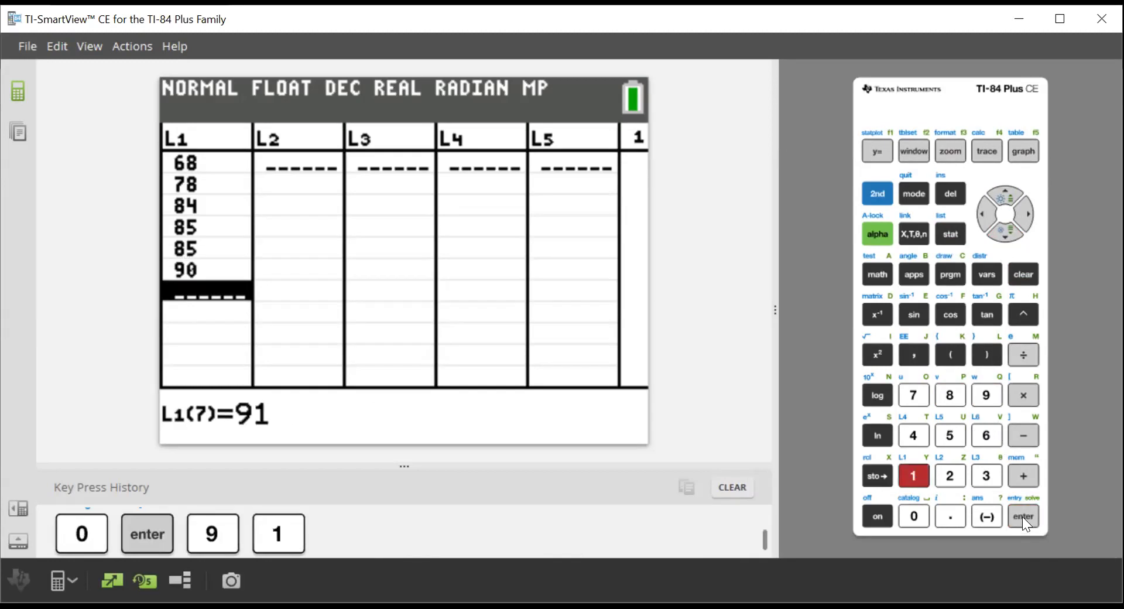
{"action": "left_click", "coordinate": [1023, 516]}
{"action": "left_click", "coordinate": [950, 402]}
{"action": "left_click", "coordinate": [913, 436]}
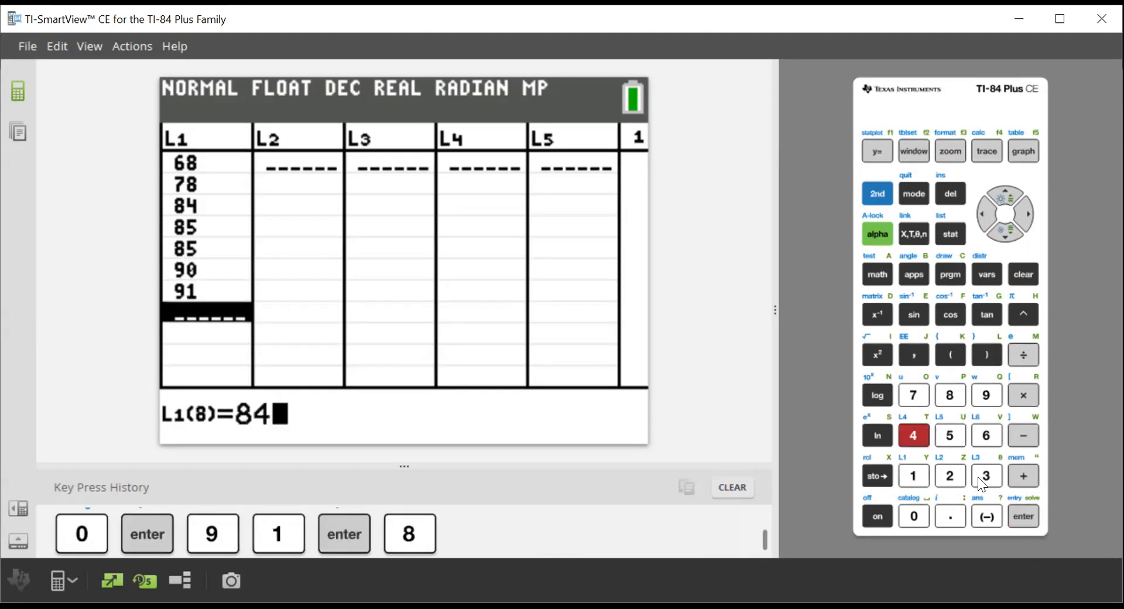
{"action": "left_click", "coordinate": [1023, 521]}
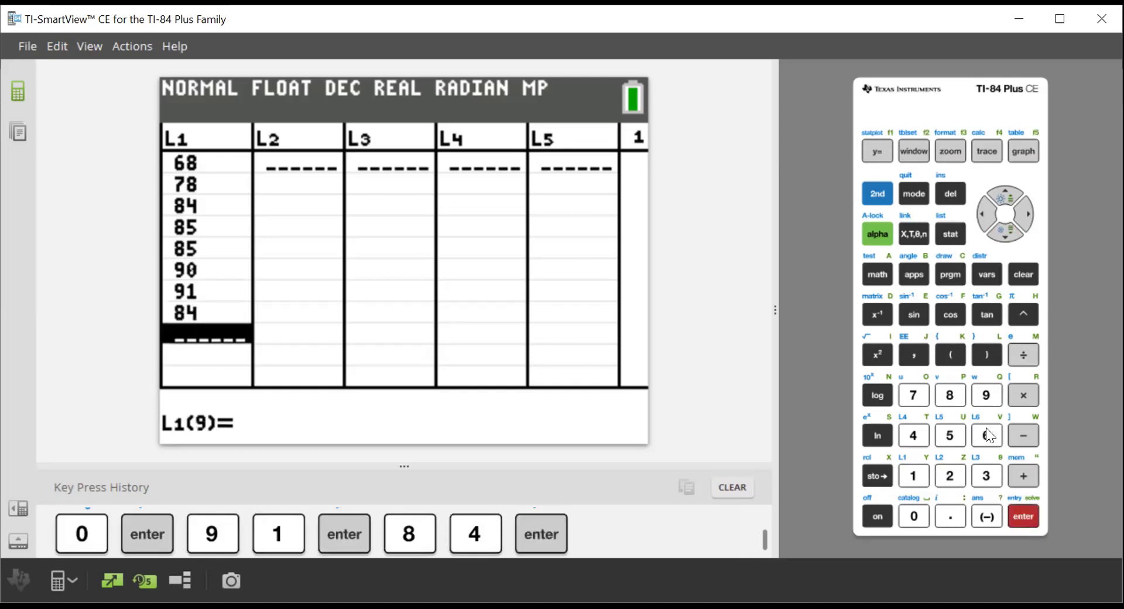
{"action": "left_click", "coordinate": [987, 395]}
{"action": "left_click", "coordinate": [926, 479]}
{"action": "left_click", "coordinate": [1024, 516]}
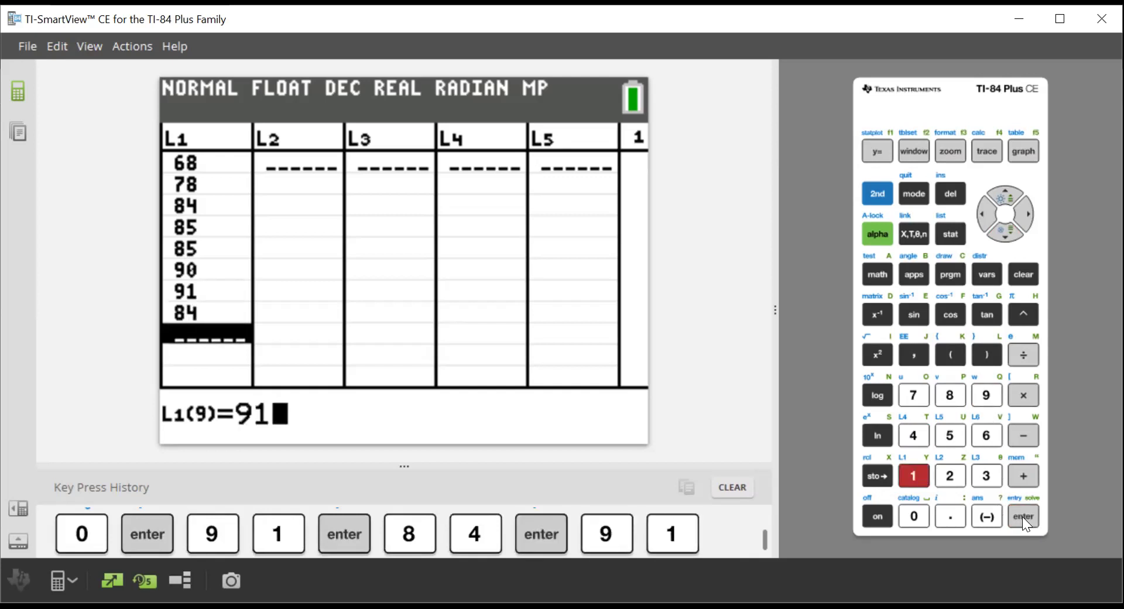
{"action": "left_click", "coordinate": [988, 395]}
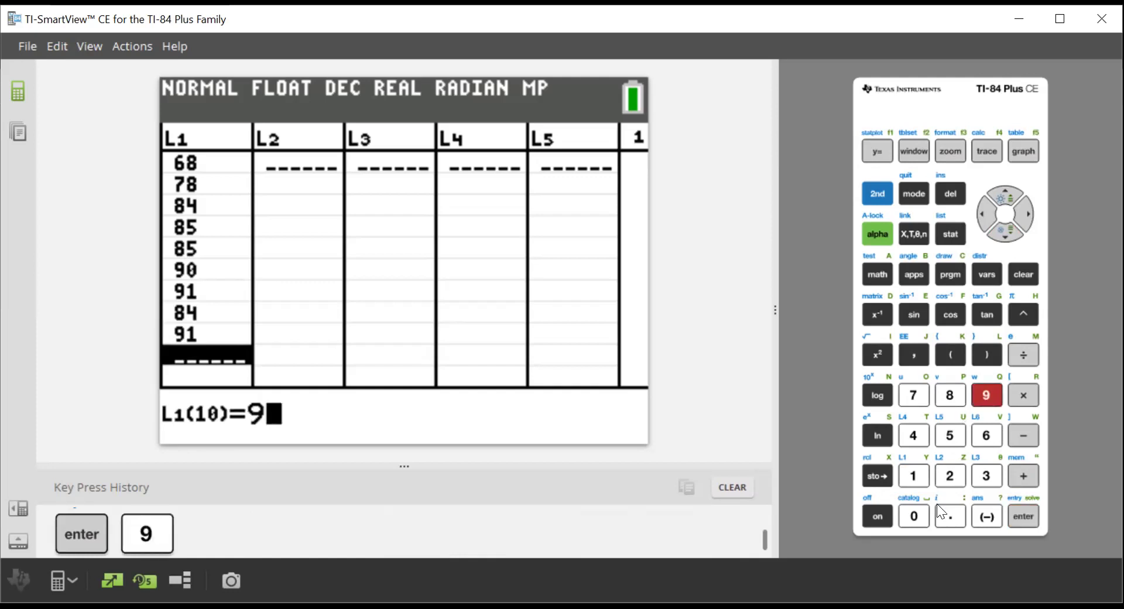
{"action": "left_click", "coordinate": [962, 437]}
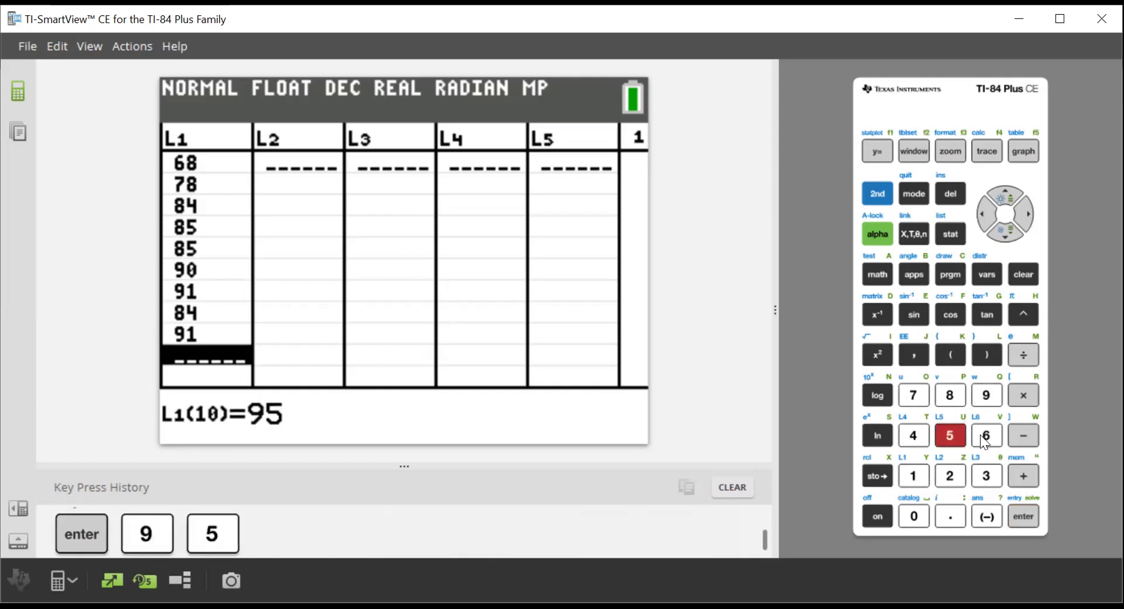
{"action": "left_click", "coordinate": [1025, 518]}
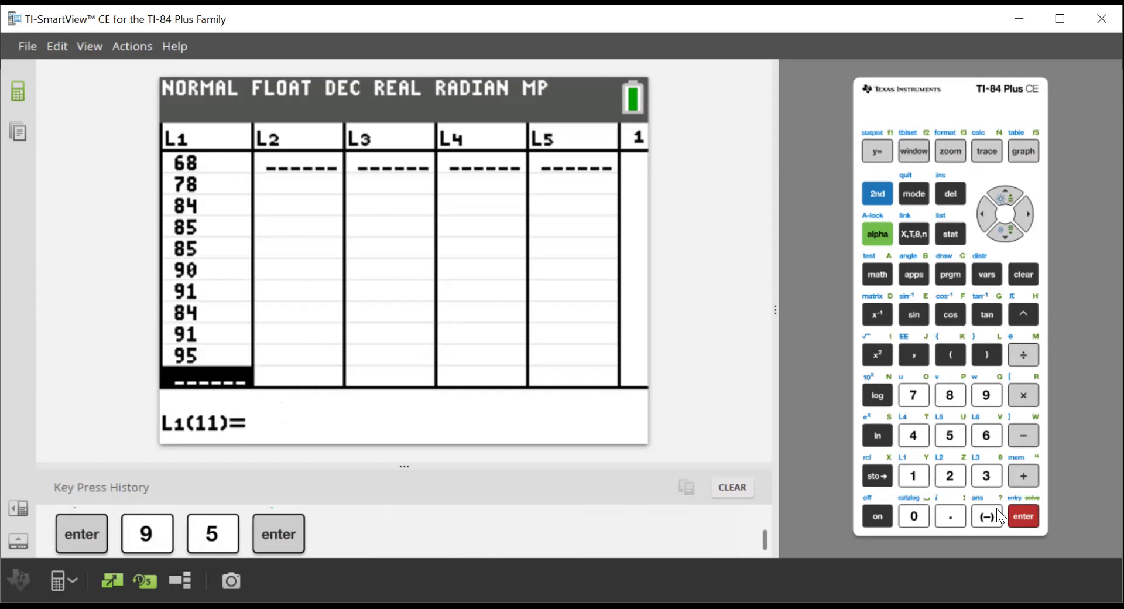
- Run 1-Var Stats on L1 with no frequency list, giving mean 85.1 and σx 7.327346041
{"action": "left_click", "coordinate": [950, 234]}
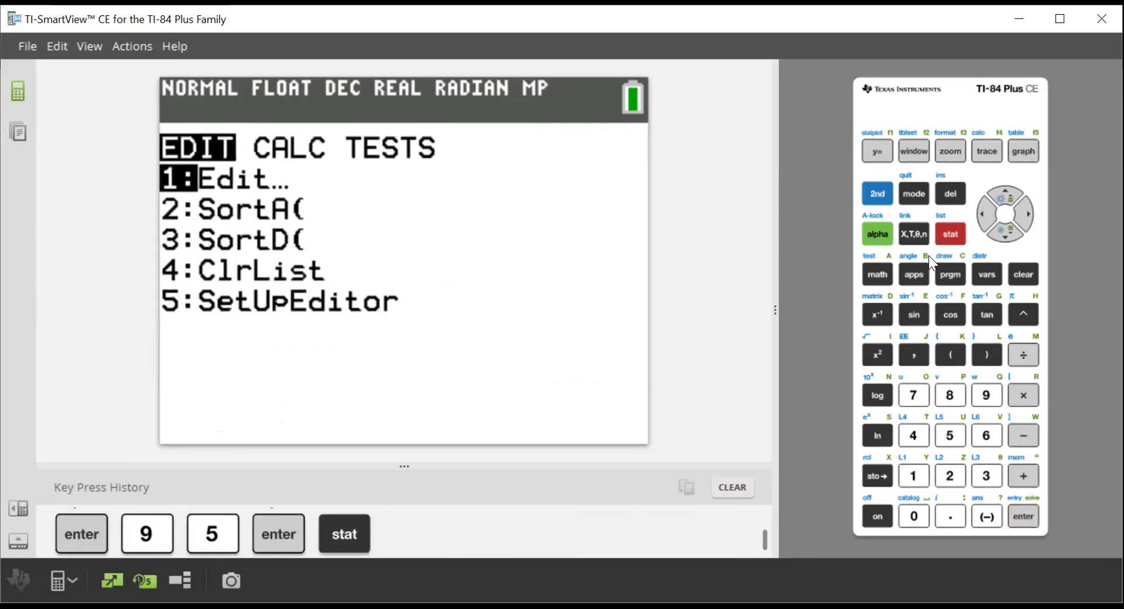
{"action": "left_click", "coordinate": [1023, 214]}
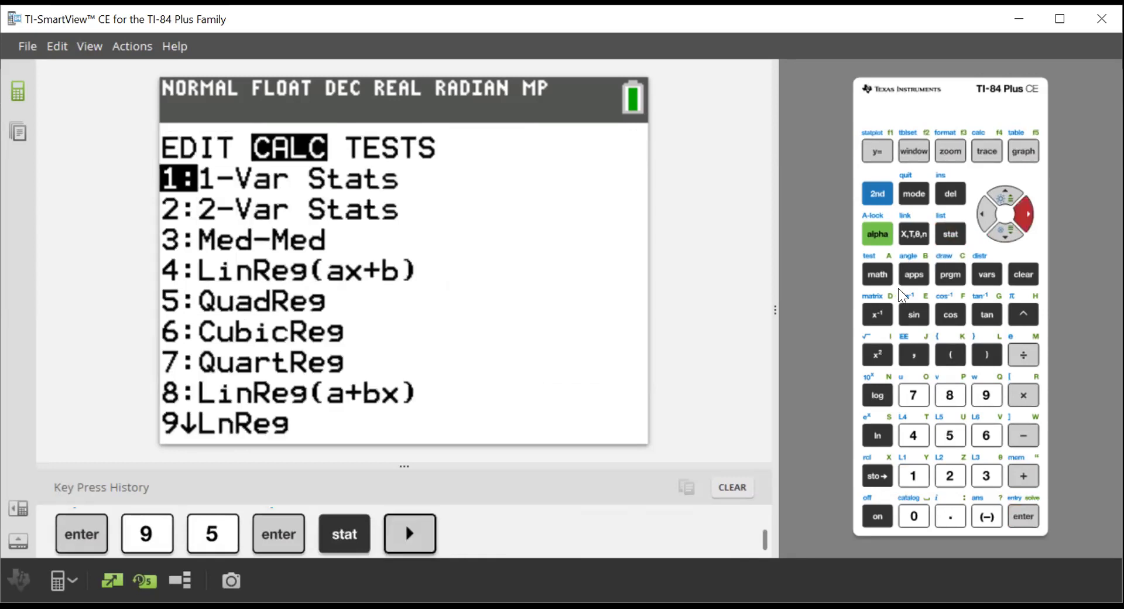
{"action": "left_click", "coordinate": [1024, 516]}
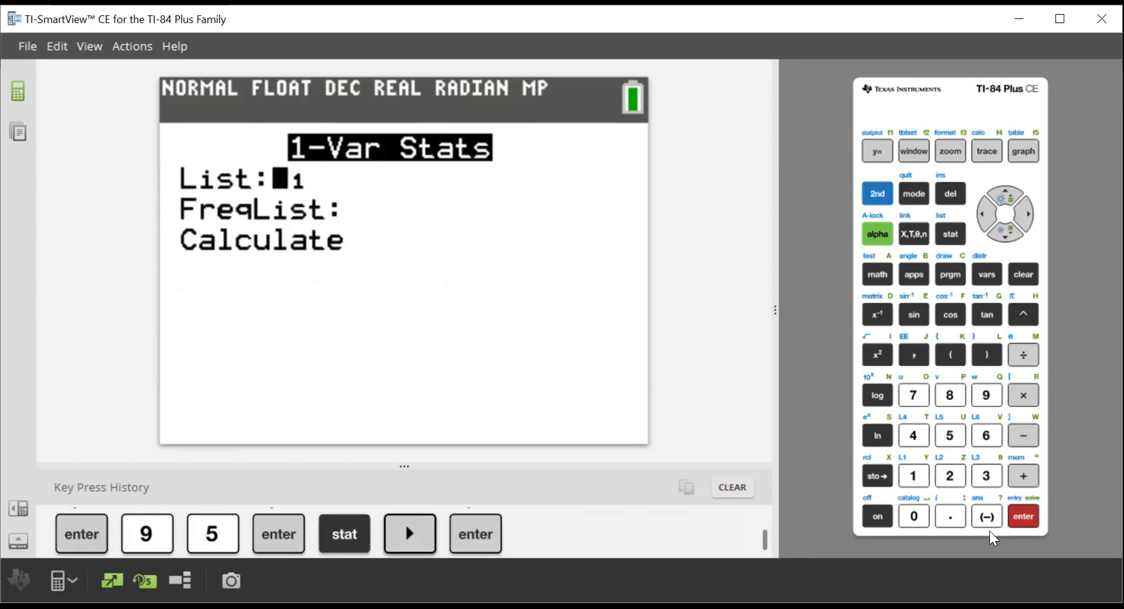
{"action": "left_click", "coordinate": [1025, 520]}
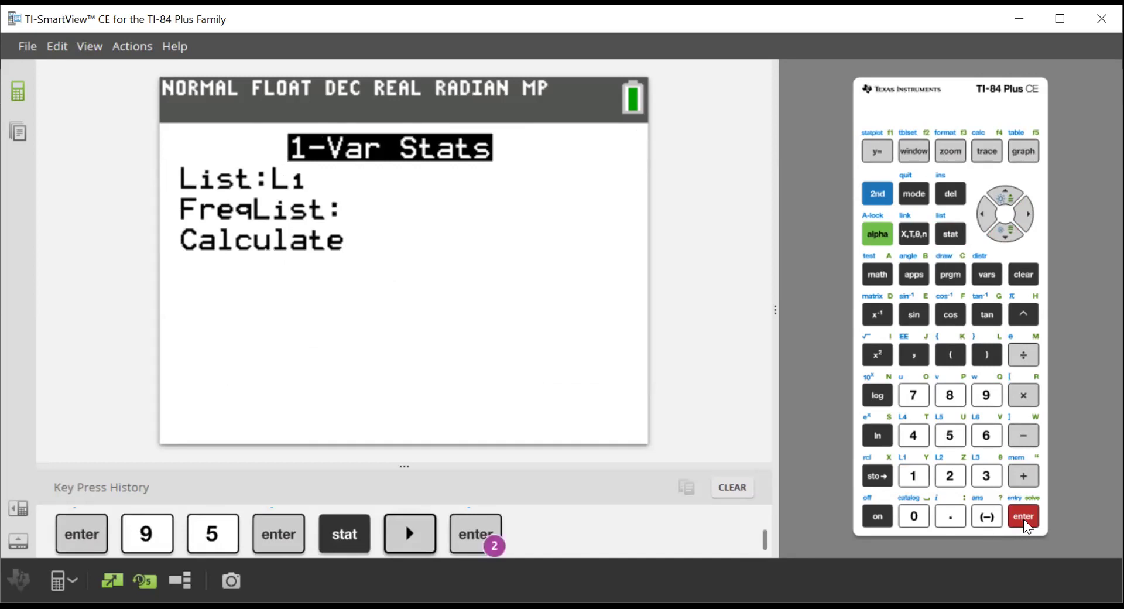
{"action": "left_click", "coordinate": [1025, 522]}
{"action": "left_click", "coordinate": [1025, 521]}
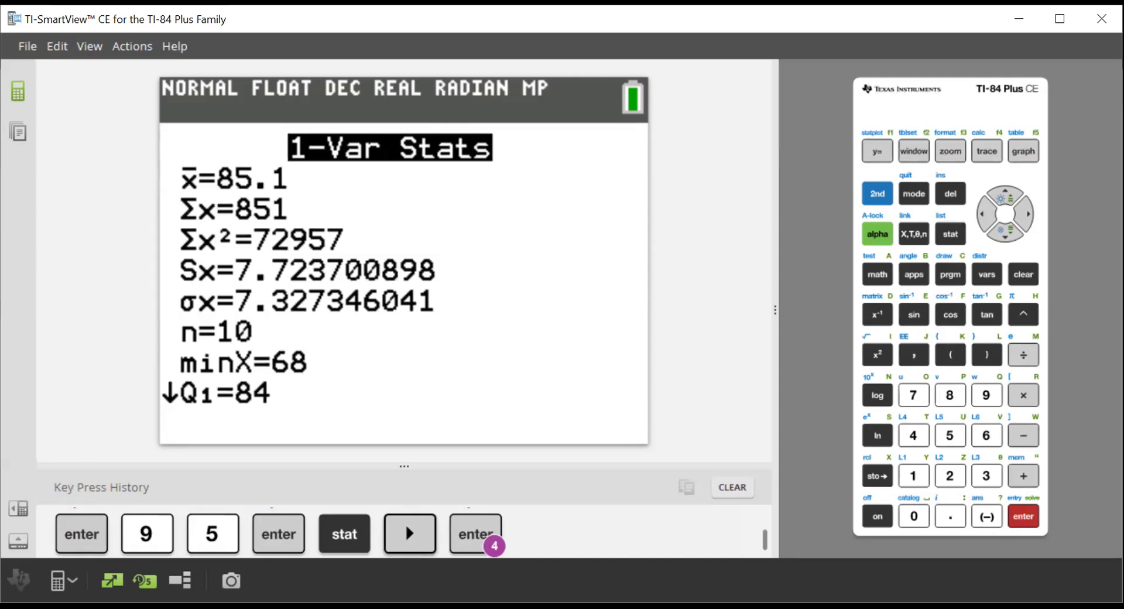
- Circle the mean 85.1 and σx value in the results, erase the ink, and return to the worksheet
{"action": "mouse_move", "coordinate": [287, 157]}
{"action": "left_mouse_down"}
{"action": "mouse_move", "coordinate": [170, 193]}
{"action": "mouse_move", "coordinate": [287, 157]}
{"action": "left_mouse_up"}
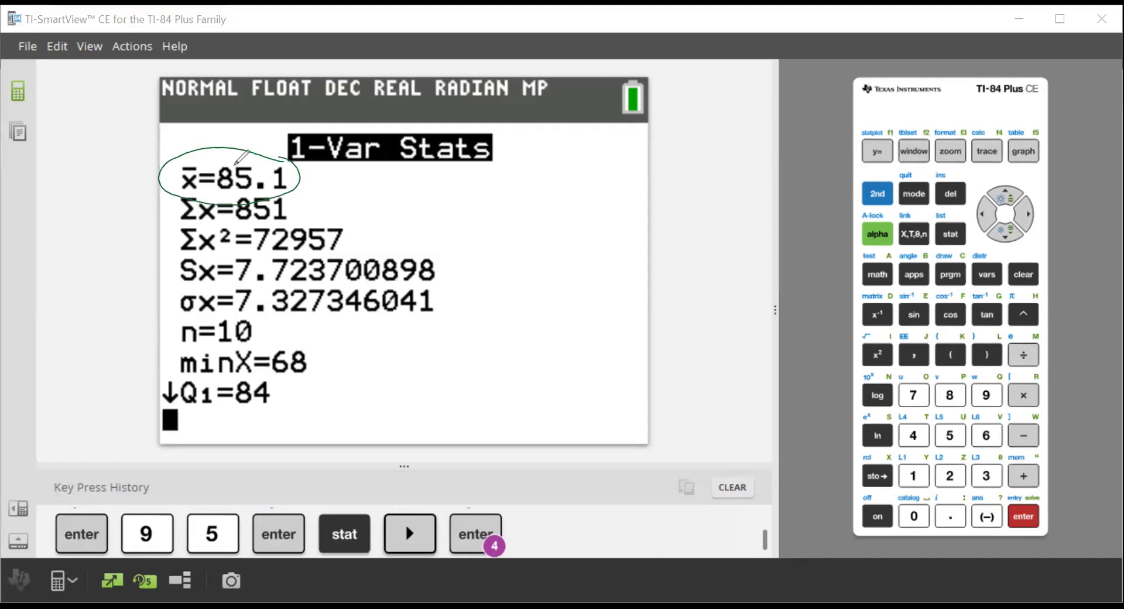
{"action": "mouse_move", "coordinate": [216, 283]}
{"action": "left_mouse_down"}
{"action": "mouse_move", "coordinate": [201, 284]}
{"action": "mouse_move", "coordinate": [179, 313]}
{"action": "mouse_move", "coordinate": [275, 279]}
{"action": "mouse_move", "coordinate": [213, 289]}
{"action": "left_mouse_up"}
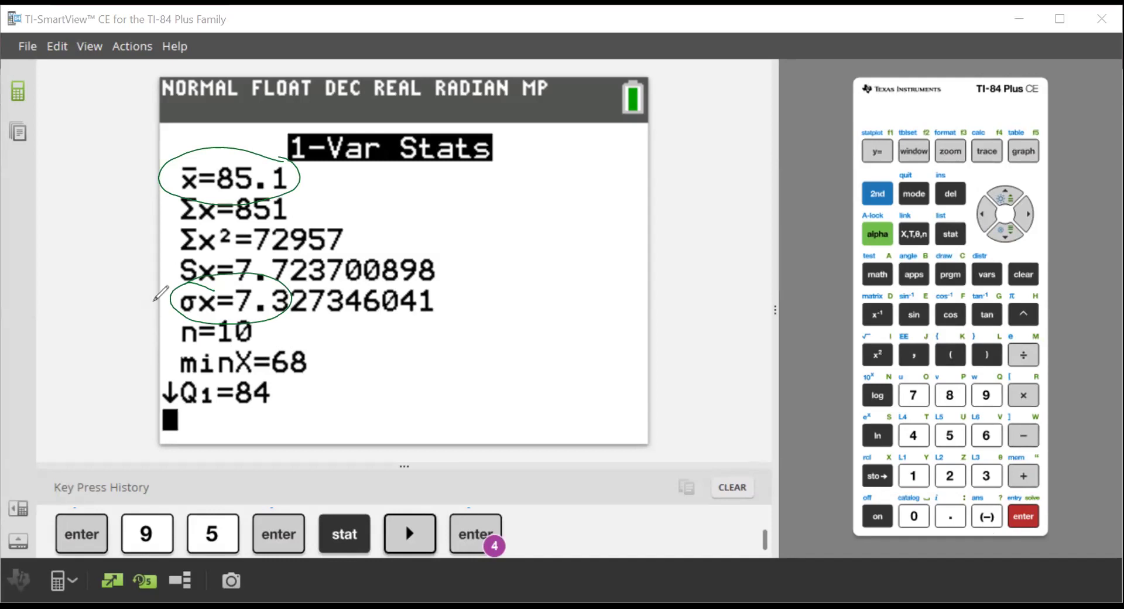
{"action": "key", "text": "e"}
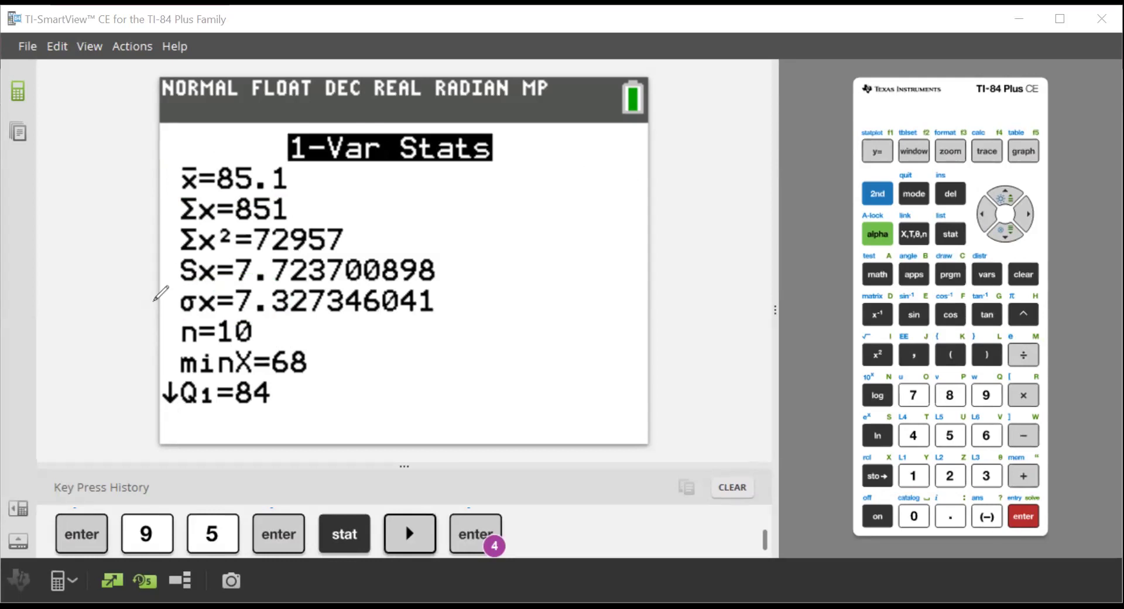
{"action": "key", "text": "alt+Tab"}
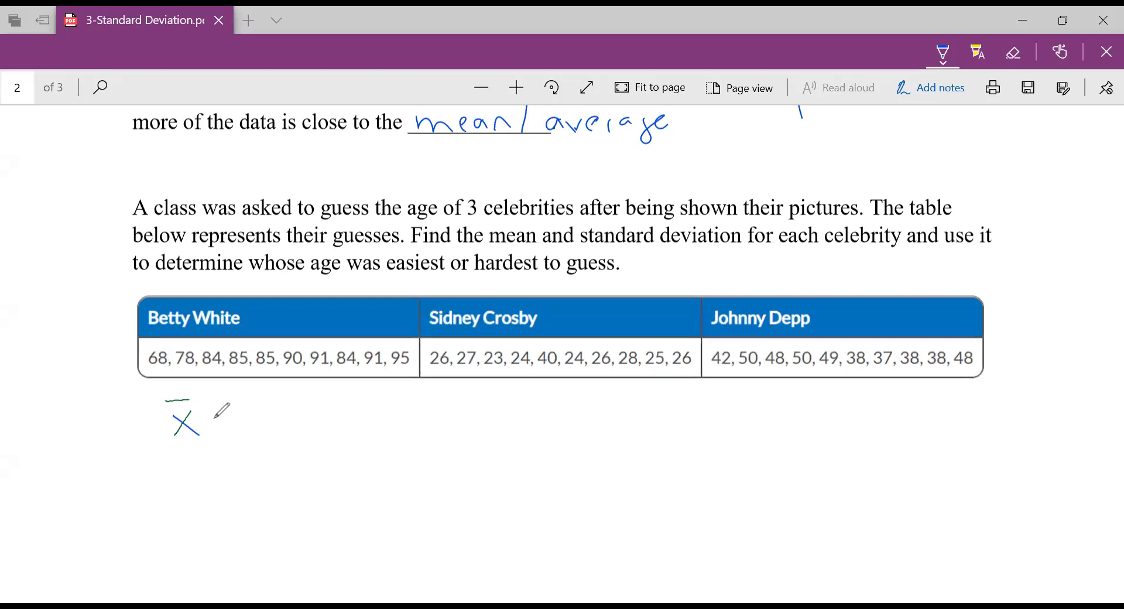
- Write x̄ = 85.1 and σ = 7.3 under Betty White's column of the table
{"action": "left_click_drag", "start_coordinate": [209, 416], "coordinate": [227, 421]}
{"action": "mouse_move", "coordinate": [253, 407]}
{"action": "left_mouse_down"}
{"action": "mouse_move", "coordinate": [243, 411]}
{"action": "mouse_move", "coordinate": [270, 431]}
{"action": "left_mouse_up"}
{"action": "left_click_drag", "start_coordinate": [270, 402], "coordinate": [319, 432]}
{"action": "left_click", "coordinate": [295, 424]}
{"action": "mouse_move", "coordinate": [204, 486]}
{"action": "left_mouse_down"}
{"action": "mouse_move", "coordinate": [184, 496]}
{"action": "mouse_move", "coordinate": [211, 468]}
{"action": "mouse_move", "coordinate": [238, 481]}
{"action": "left_mouse_up"}
{"action": "mouse_move", "coordinate": [225, 489]}
{"action": "left_mouse_down"}
{"action": "mouse_move", "coordinate": [271, 499]}
{"action": "mouse_move", "coordinate": [284, 481]}
{"action": "mouse_move", "coordinate": [313, 496]}
{"action": "left_mouse_up"}
{"action": "left_click", "coordinate": [295, 494]}
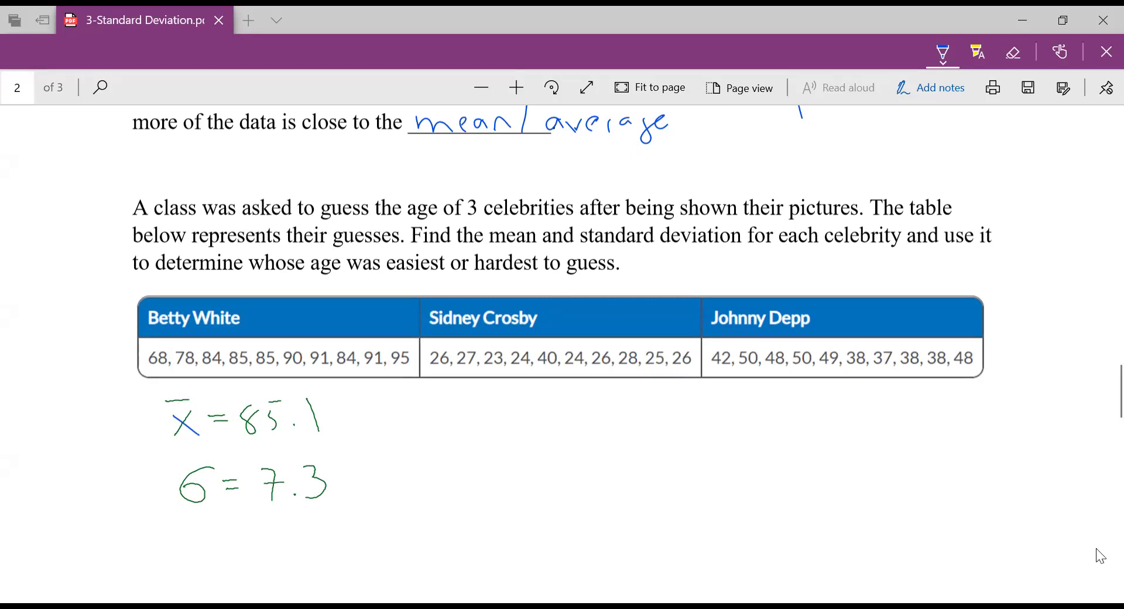
{"action": "scroll", "coordinate": [1101, 556], "scroll_direction": "down", "scroll_amount": 1}
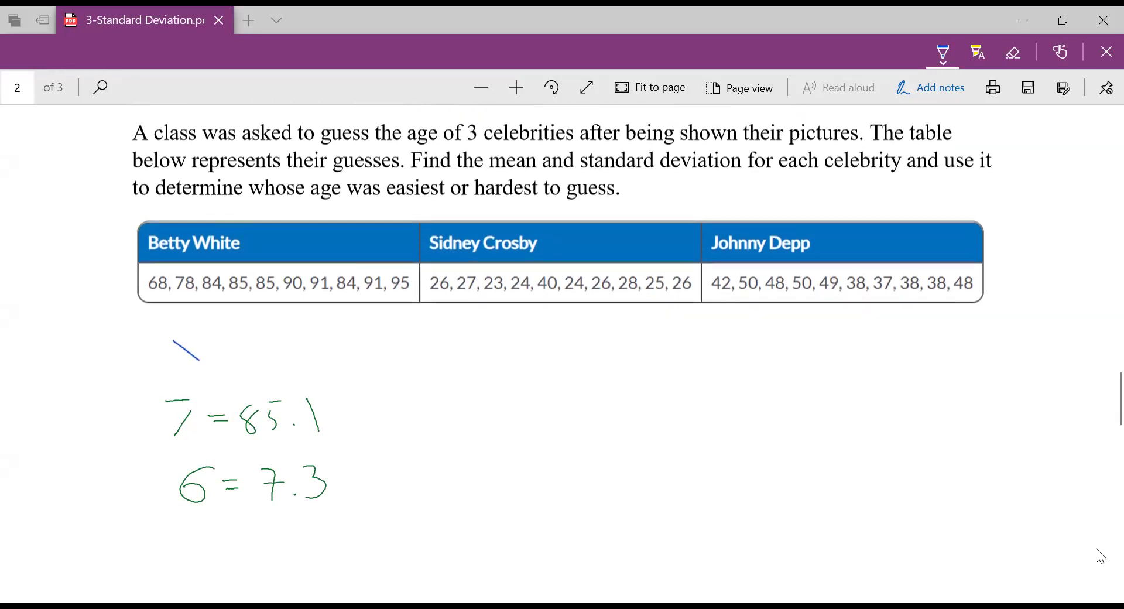
{"action": "scroll", "coordinate": [1101, 556], "scroll_direction": "up", "scroll_amount": 1}
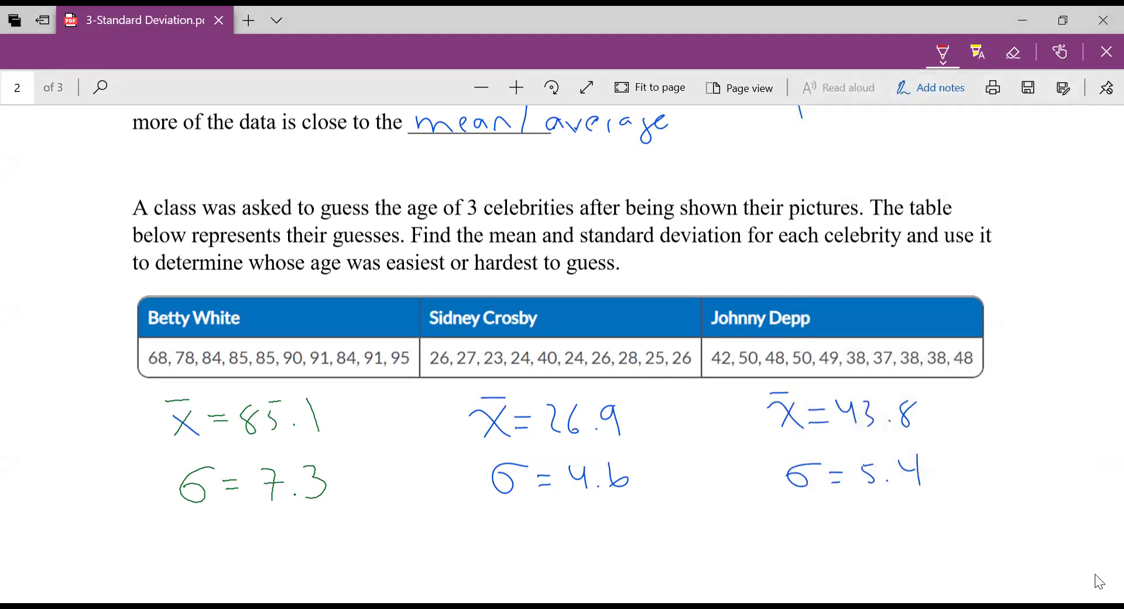
- In red, box Sidney Crosby's σ = 4.6 and label it 'consistent'
{"action": "mouse_move", "coordinate": [475, 509]}
{"action": "left_mouse_down"}
{"action": "mouse_move", "coordinate": [518, 442]}
{"action": "mouse_move", "coordinate": [640, 445]}
{"action": "mouse_move", "coordinate": [654, 515]}
{"action": "mouse_move", "coordinate": [475, 513]}
{"action": "left_mouse_up"}
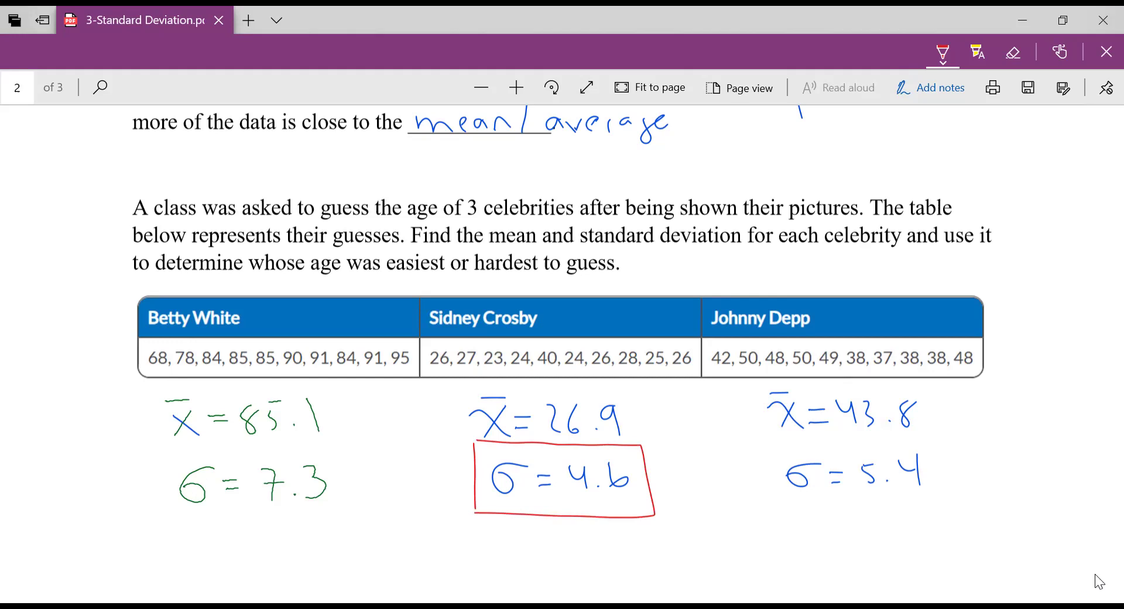
{"action": "mouse_move", "coordinate": [492, 540]}
{"action": "left_mouse_down"}
{"action": "mouse_move", "coordinate": [550, 564]}
{"action": "mouse_move", "coordinate": [561, 545]}
{"action": "mouse_move", "coordinate": [578, 559]}
{"action": "mouse_move", "coordinate": [602, 563]}
{"action": "mouse_move", "coordinate": [605, 543]}
{"action": "mouse_move", "coordinate": [612, 558]}
{"action": "mouse_move", "coordinate": [628, 548]}
{"action": "mouse_move", "coordinate": [657, 561]}
{"action": "left_mouse_up"}
{"action": "left_click_drag", "start_coordinate": [636, 541], "coordinate": [660, 536]}
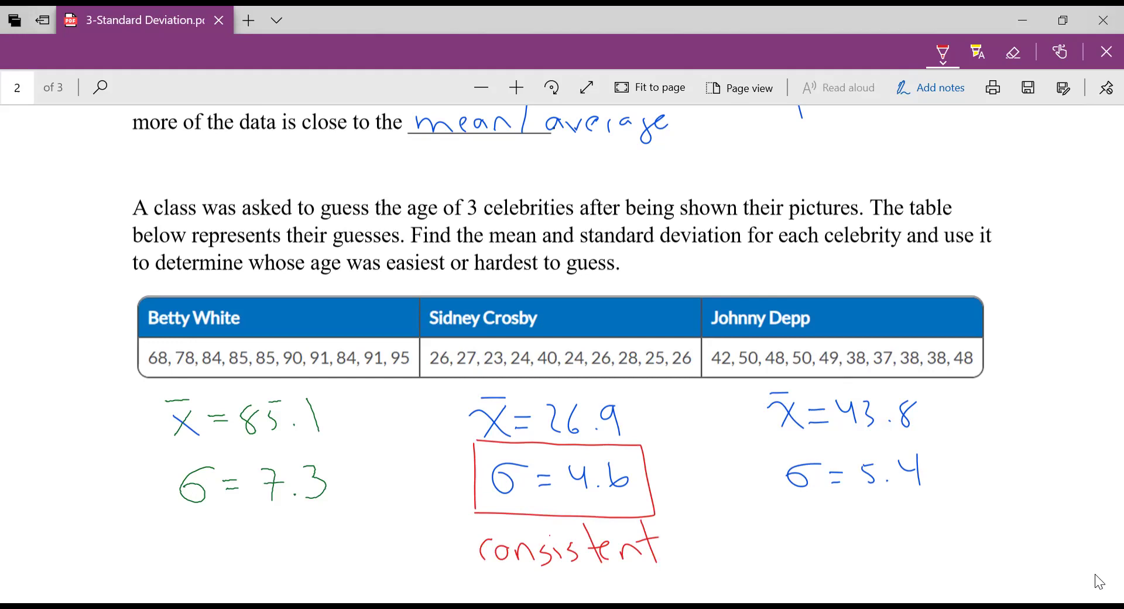
- Box Betty White's σ = 7.3, label it 'less consistent', and circle 95 and 68 in her row
{"action": "mouse_move", "coordinate": [159, 452]}
{"action": "left_mouse_down"}
{"action": "mouse_move", "coordinate": [161, 503]}
{"action": "mouse_move", "coordinate": [195, 444]}
{"action": "mouse_move", "coordinate": [337, 485]}
{"action": "mouse_move", "coordinate": [253, 508]}
{"action": "mouse_move", "coordinate": [156, 509]}
{"action": "mouse_move", "coordinate": [116, 548]}
{"action": "mouse_move", "coordinate": [120, 564]}
{"action": "left_mouse_up"}
{"action": "mouse_move", "coordinate": [129, 554]}
{"action": "left_mouse_down"}
{"action": "mouse_move", "coordinate": [151, 543]}
{"action": "mouse_move", "coordinate": [148, 564]}
{"action": "mouse_move", "coordinate": [205, 564]}
{"action": "left_mouse_up"}
{"action": "left_click_drag", "start_coordinate": [223, 548], "coordinate": [296, 565]}
{"action": "left_click_drag", "start_coordinate": [302, 517], "coordinate": [306, 558]}
{"action": "mouse_move", "coordinate": [302, 553]}
{"action": "left_mouse_down"}
{"action": "mouse_move", "coordinate": [321, 542]}
{"action": "mouse_move", "coordinate": [363, 560]}
{"action": "left_mouse_up"}
{"action": "left_click_drag", "start_coordinate": [338, 545], "coordinate": [356, 538]}
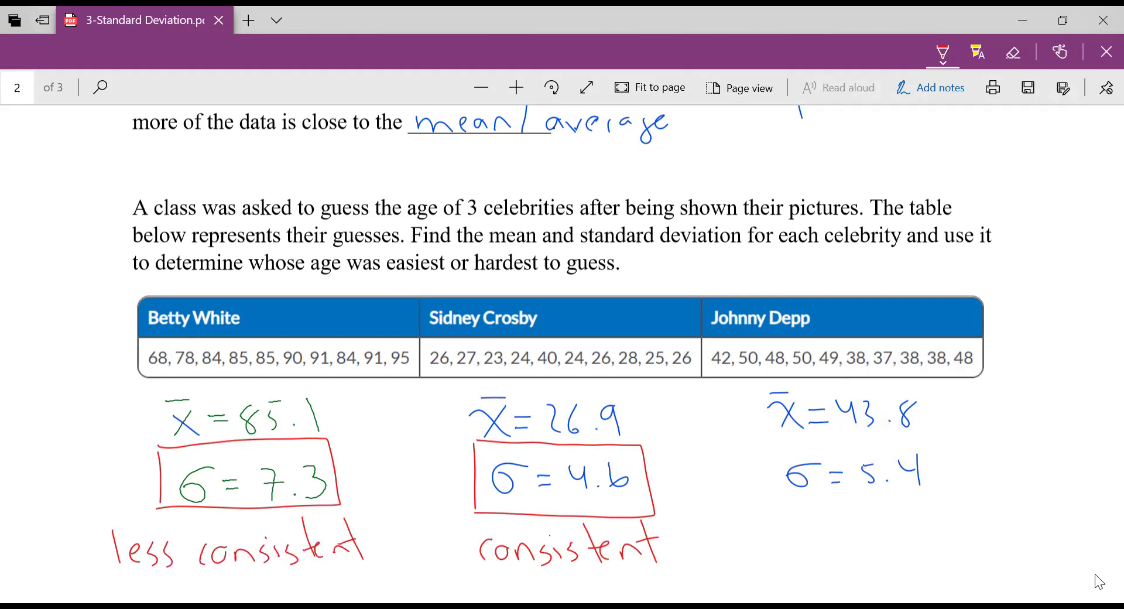
{"action": "mouse_move", "coordinate": [407, 345]}
{"action": "left_mouse_down"}
{"action": "mouse_move", "coordinate": [399, 370]}
{"action": "mouse_move", "coordinate": [414, 351]}
{"action": "left_mouse_up"}
{"action": "left_click_drag", "start_coordinate": [166, 341], "coordinate": [170, 350]}
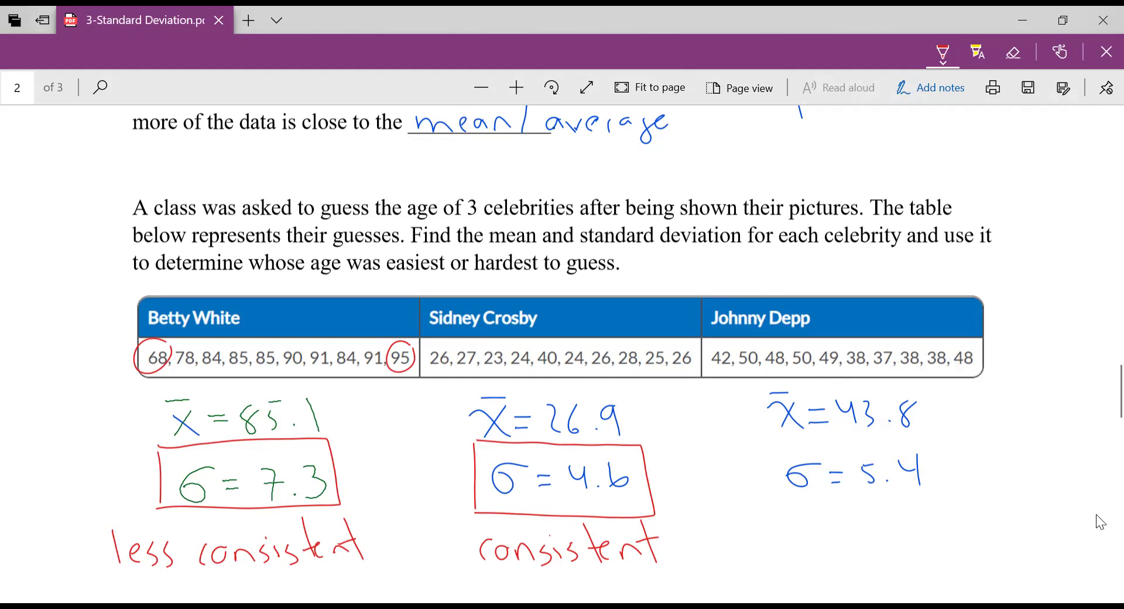
- Scroll down to page 3 and undo the stray green ink there
{"action": "scroll", "coordinate": [1100, 522], "scroll_direction": "down", "scroll_amount": 10}
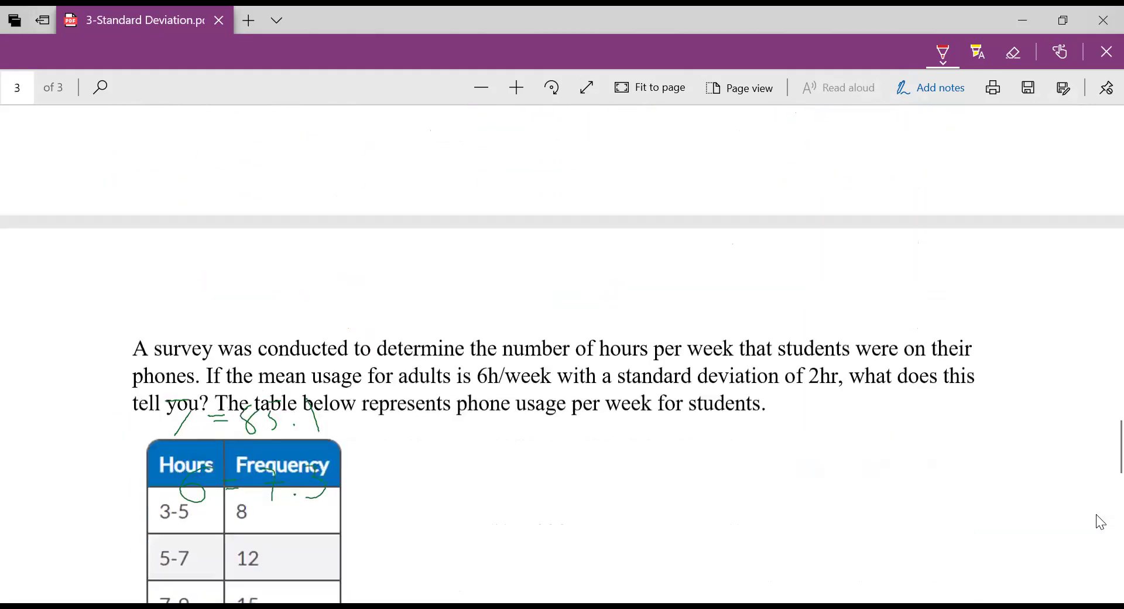
{"action": "scroll", "coordinate": [1098, 522], "scroll_direction": "down", "scroll_amount": 3}
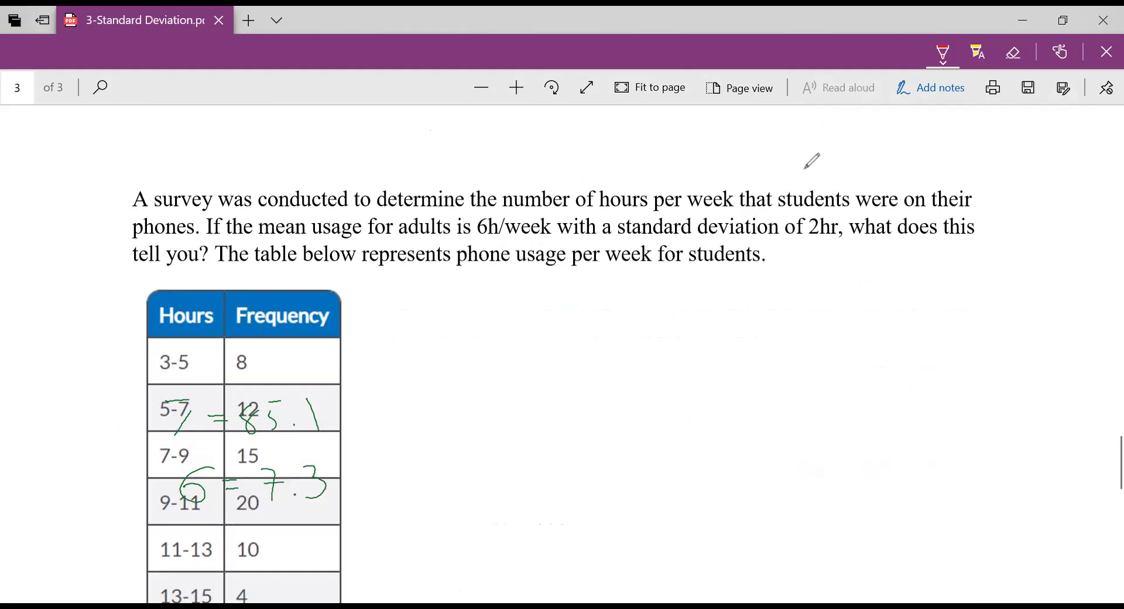
{"action": "key", "text": "ctrl+z"}
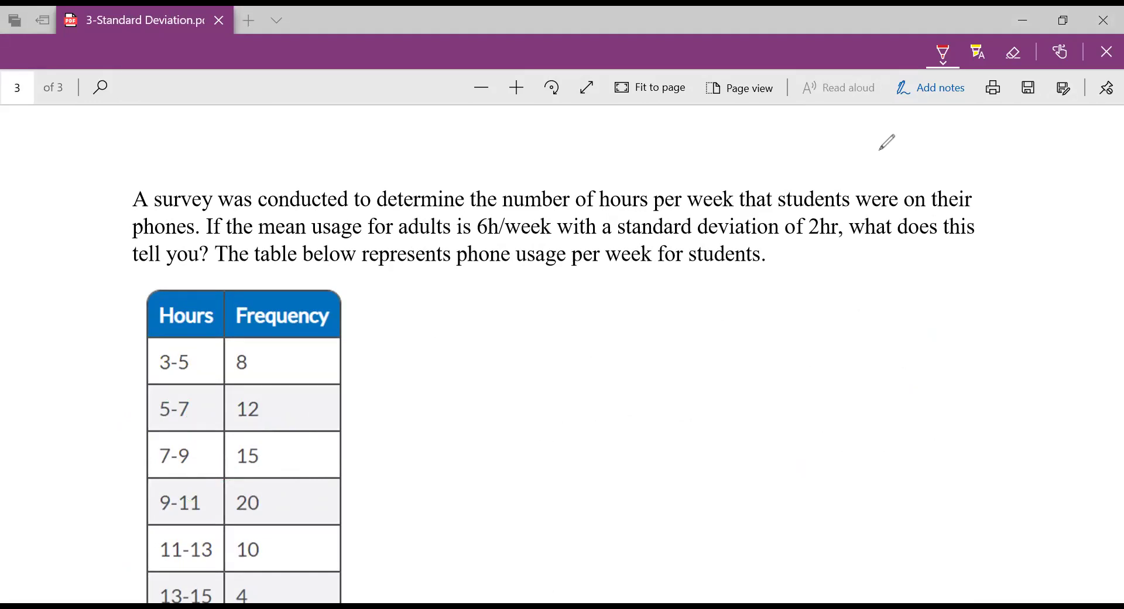
- Underline the adult figures 6h/week and 2hr in red
{"action": "scroll", "coordinate": [1101, 492], "scroll_direction": "down", "scroll_amount": 2}
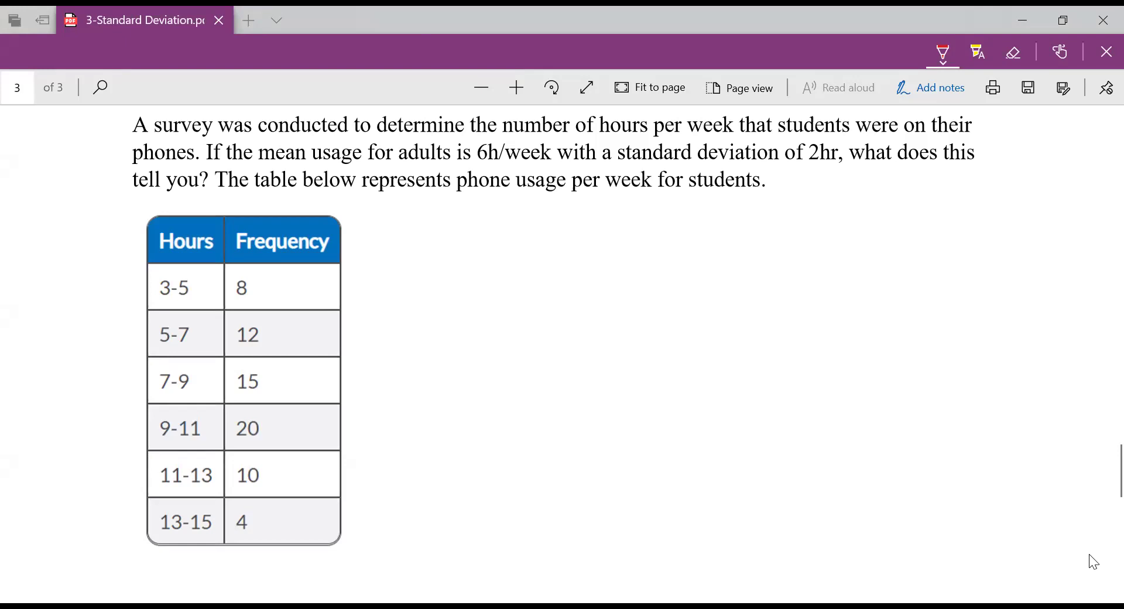
{"action": "left_click_drag", "start_coordinate": [469, 164], "coordinate": [549, 163]}
{"action": "left_click_drag", "start_coordinate": [798, 161], "coordinate": [844, 161]}
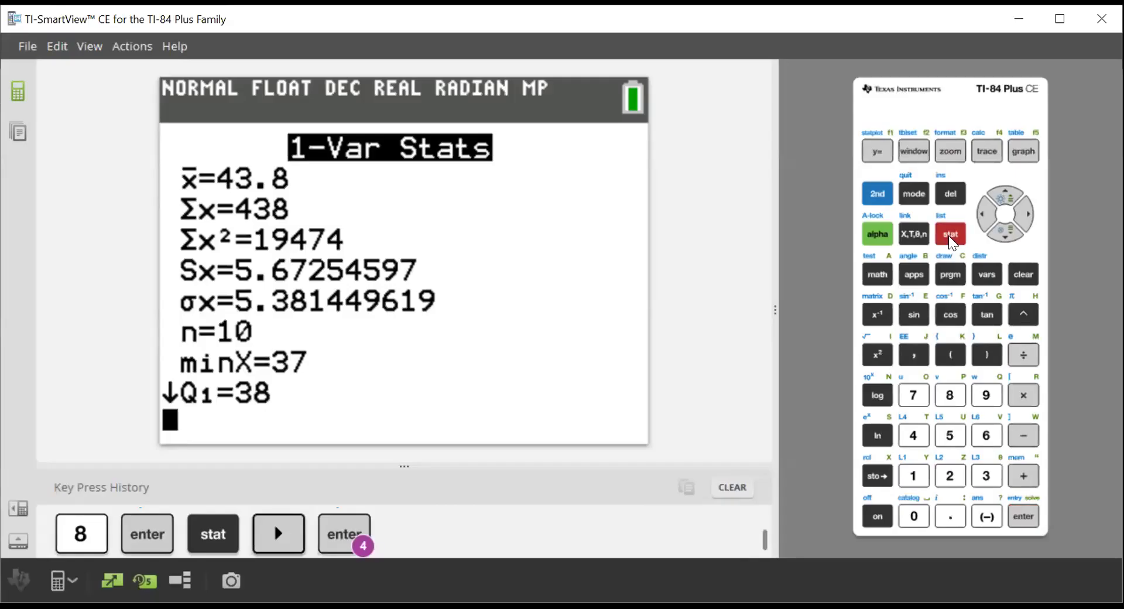
- Open the list editor and clear the old values from L1
{"action": "left_click", "coordinate": [951, 233]}
{"action": "left_click", "coordinate": [1025, 517]}
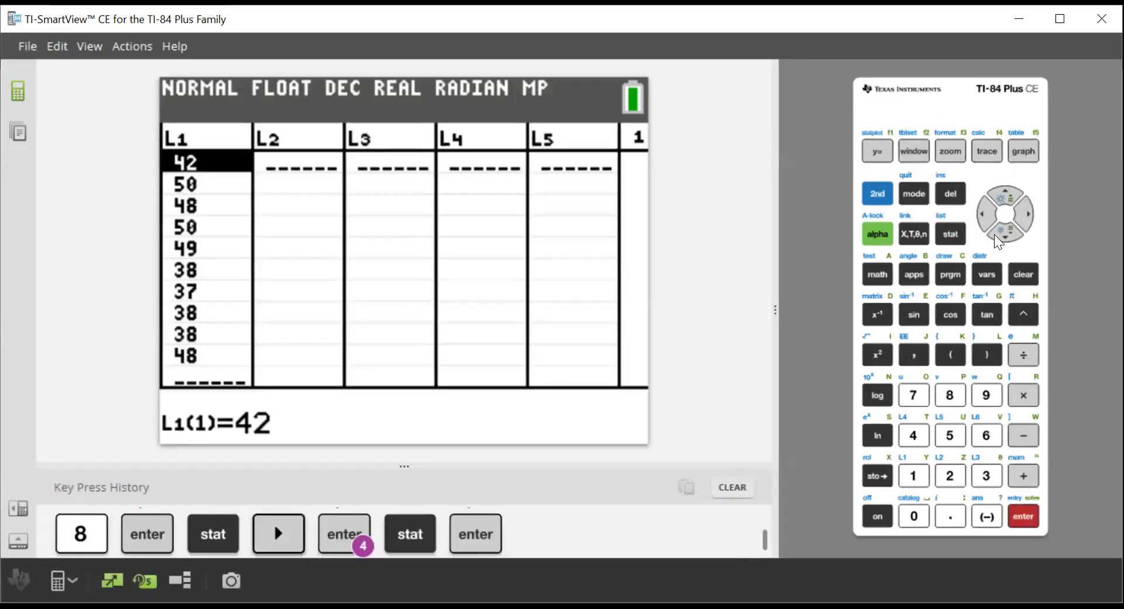
{"action": "left_click", "coordinate": [983, 214]}
{"action": "left_click", "coordinate": [1006, 195]}
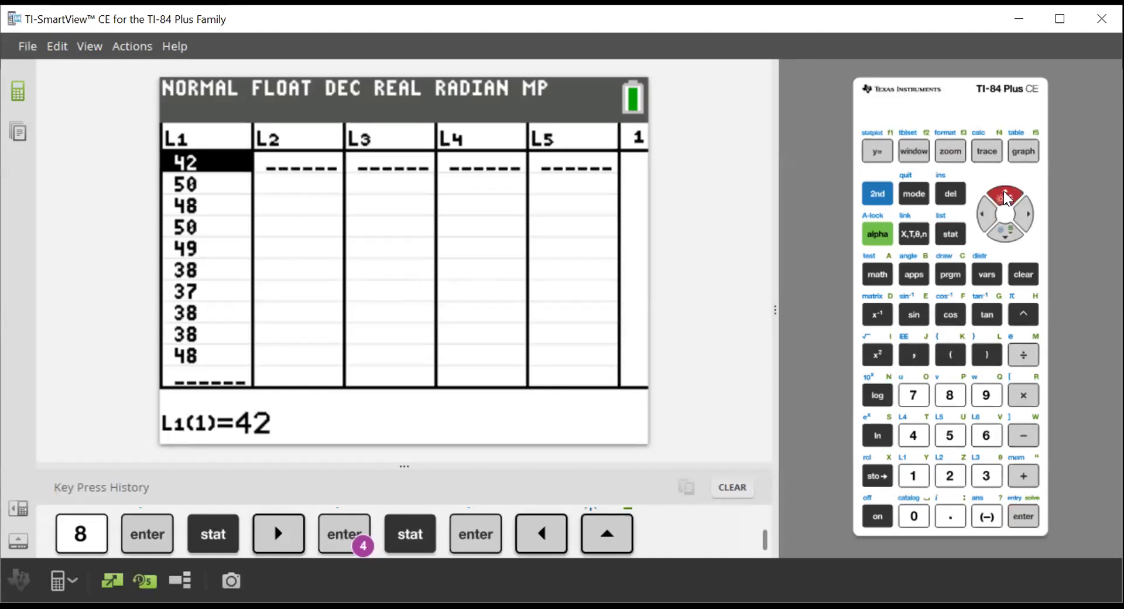
{"action": "left_click", "coordinate": [1024, 274]}
{"action": "left_click", "coordinate": [1025, 517]}
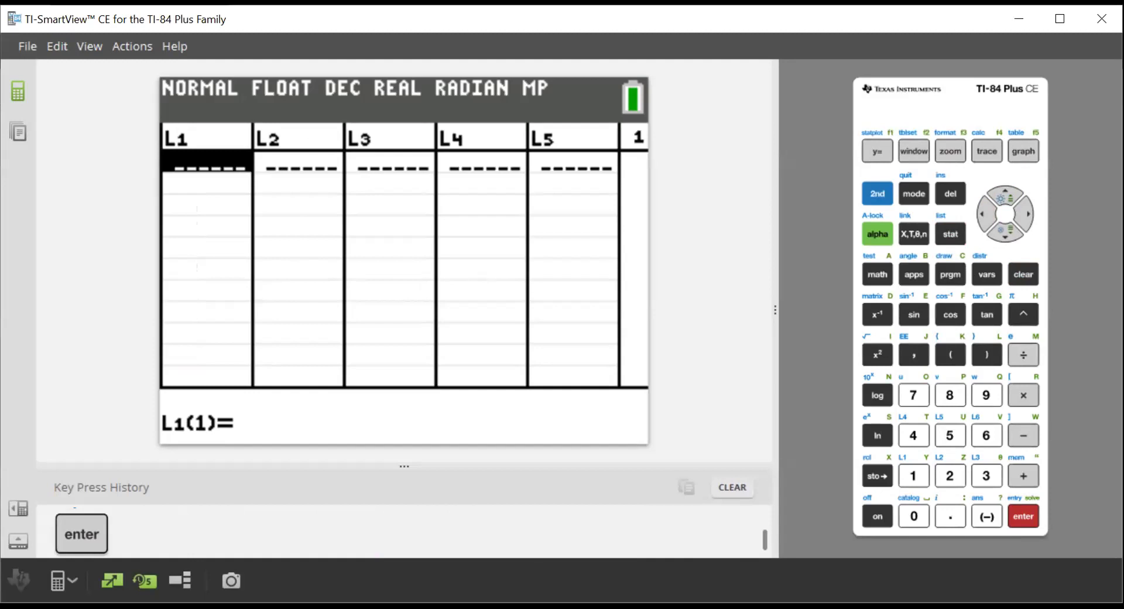
- Enter 4, 6 and 8 as the first three L1 values
{"action": "left_click", "coordinate": [918, 439]}
{"action": "left_click", "coordinate": [1028, 519]}
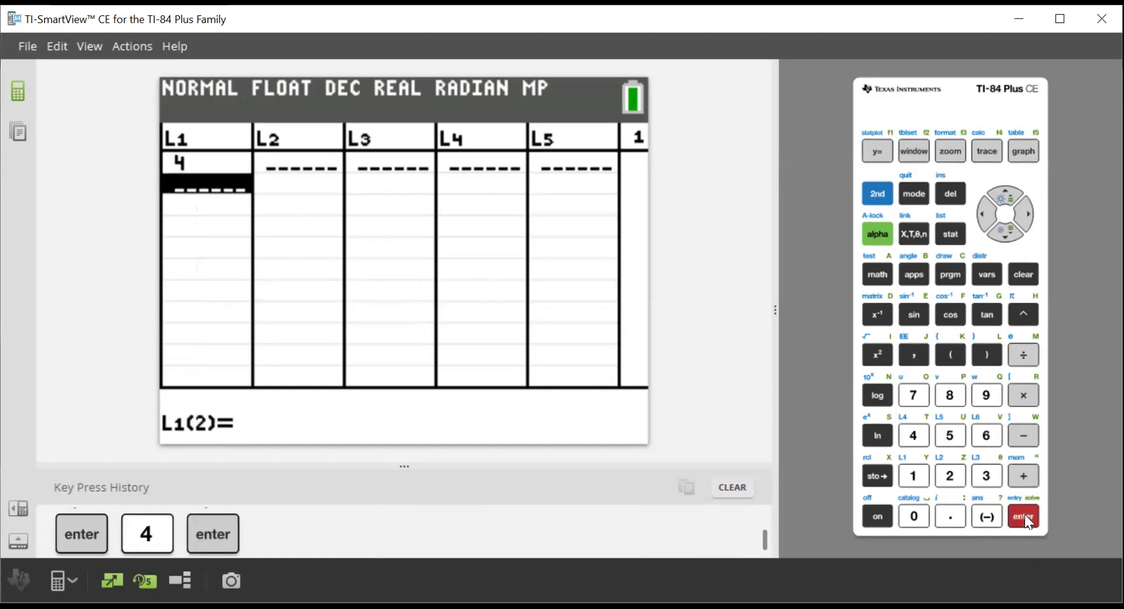
{"action": "left_click", "coordinate": [988, 440]}
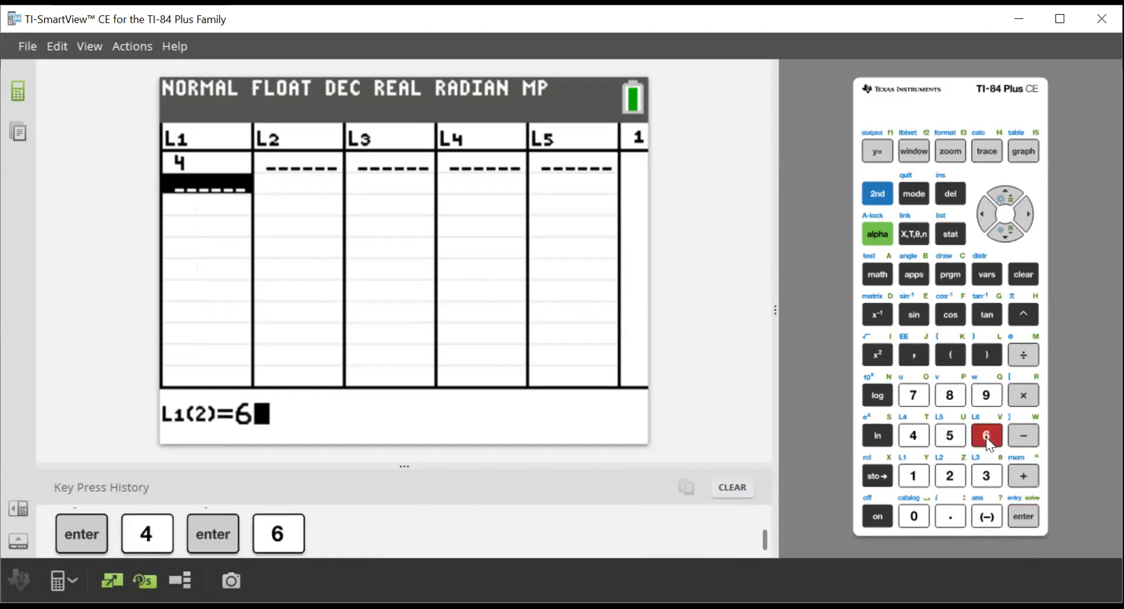
{"action": "left_click", "coordinate": [1028, 518]}
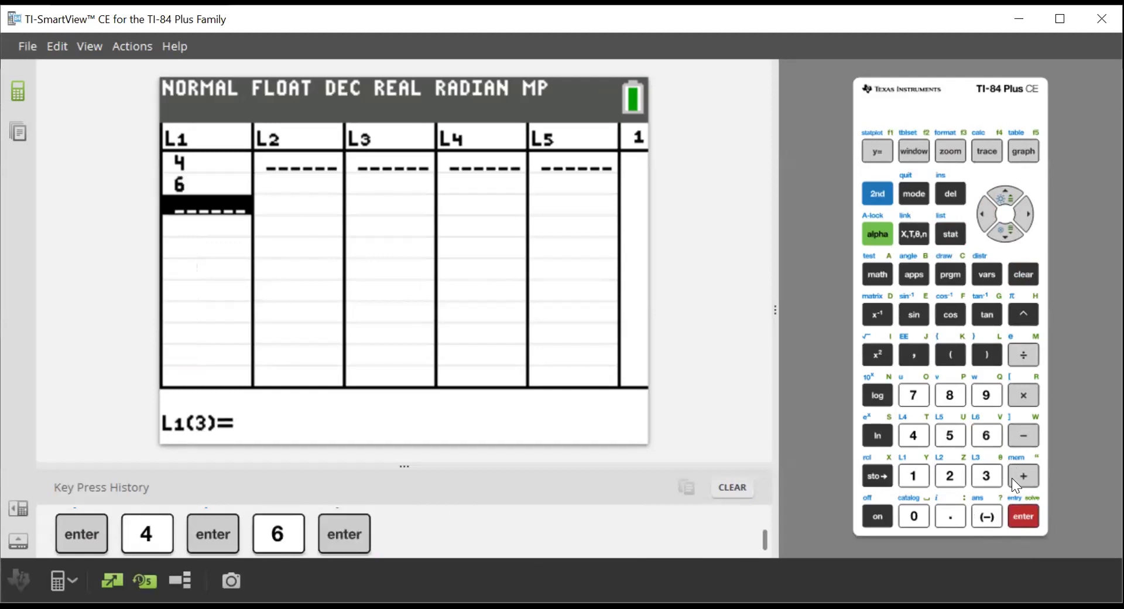
{"action": "left_click", "coordinate": [949, 395]}
{"action": "left_click", "coordinate": [1024, 517]}
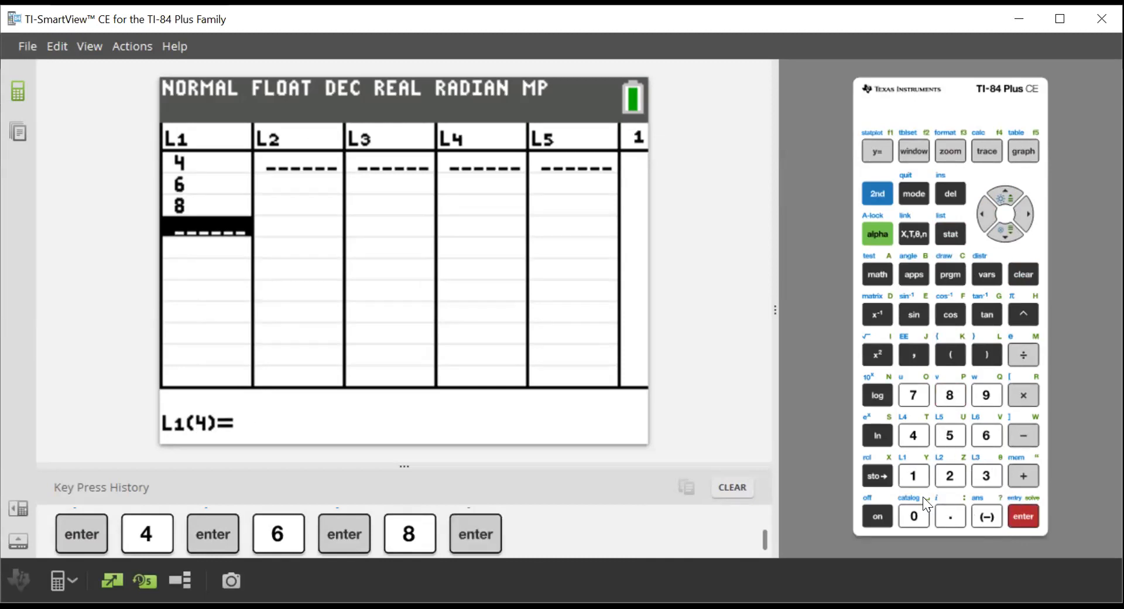
- Enter 10, 12 and 14 to complete the hour midpoints in L1
{"action": "left_click", "coordinate": [922, 477]}
{"action": "left_click", "coordinate": [924, 515]}
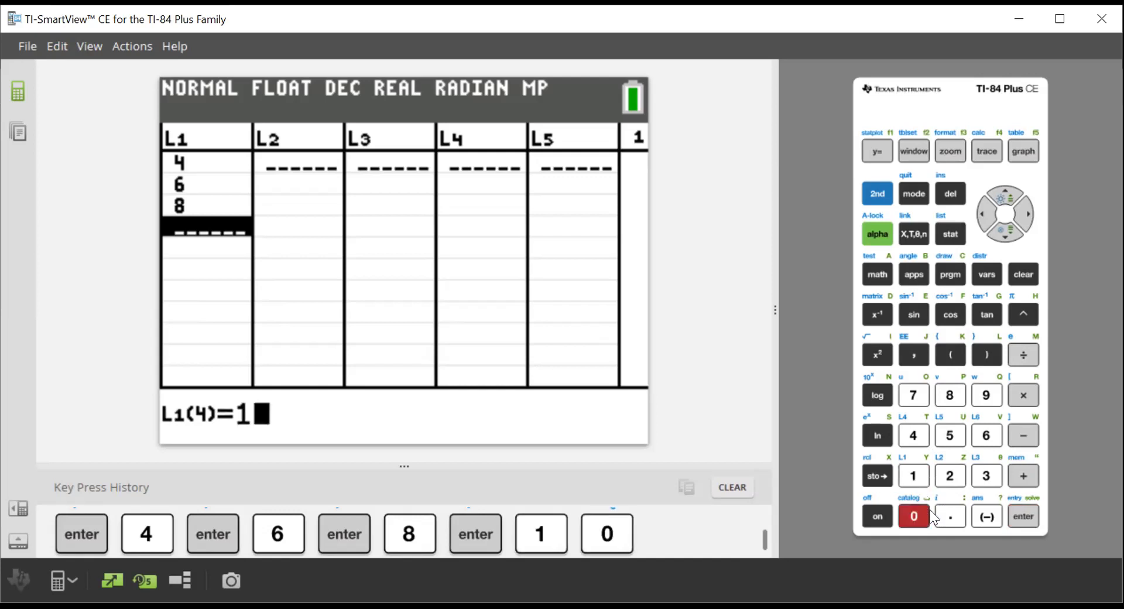
{"action": "left_click", "coordinate": [1023, 517]}
{"action": "left_click", "coordinate": [925, 477]}
{"action": "left_click", "coordinate": [963, 476]}
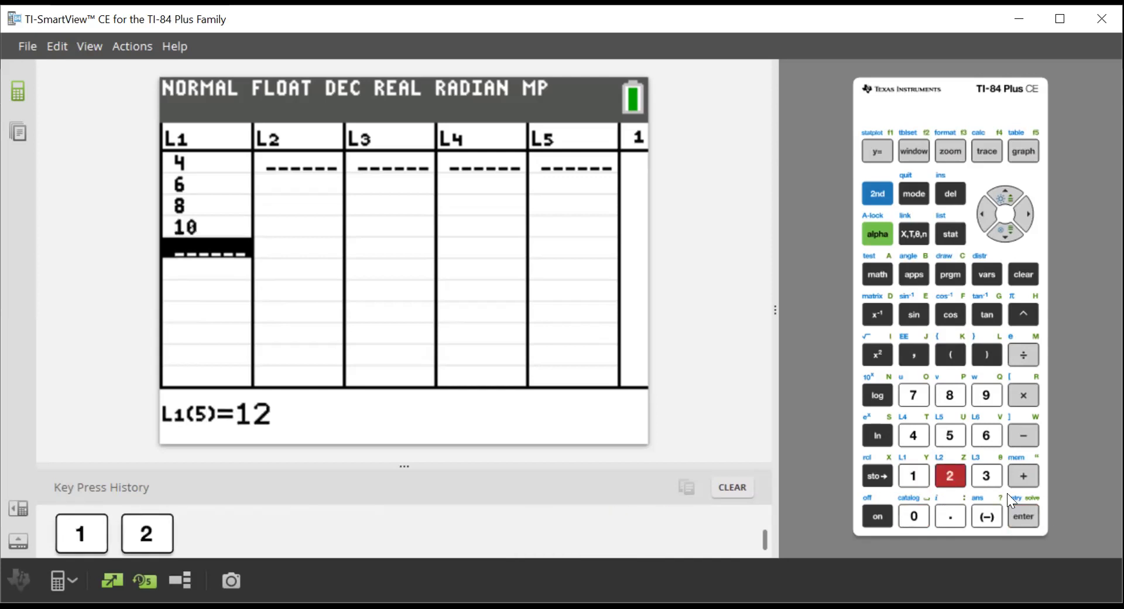
{"action": "left_click", "coordinate": [1023, 515]}
{"action": "left_click", "coordinate": [925, 479]}
{"action": "left_click", "coordinate": [923, 443]}
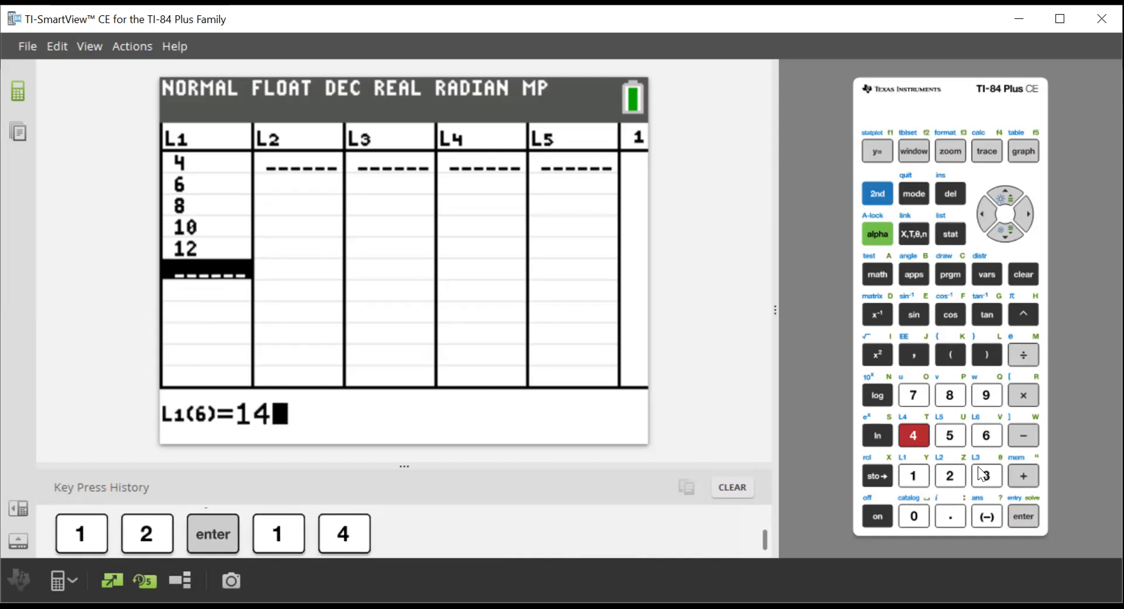
{"action": "left_click", "coordinate": [1024, 516]}
{"action": "left_click", "coordinate": [1024, 221]}
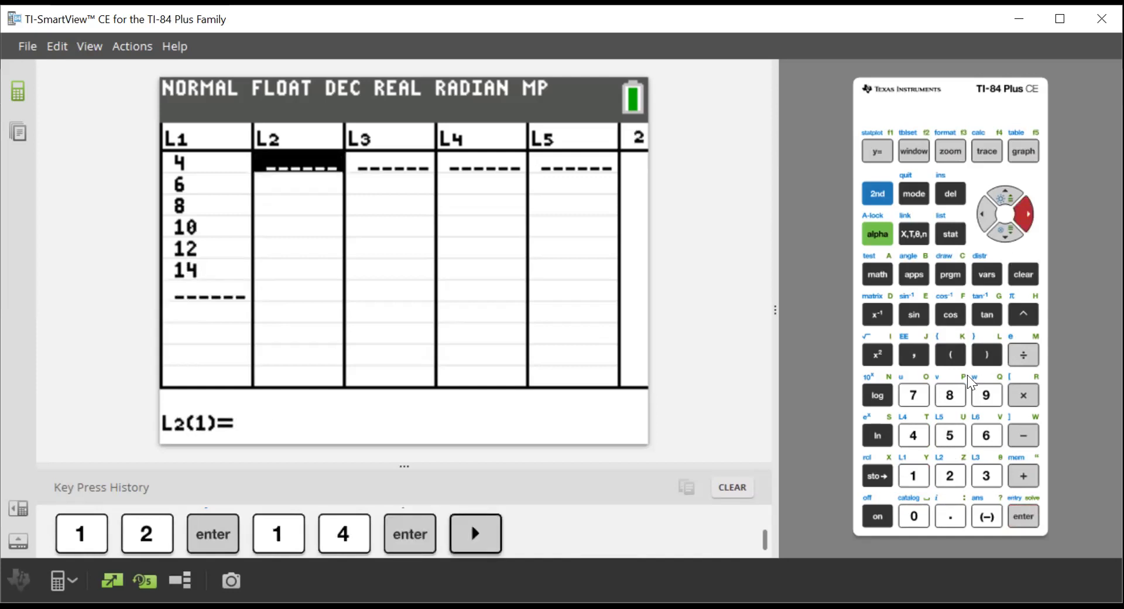
- Enter the frequencies 8, 12 and 15 into L2
{"action": "left_click", "coordinate": [951, 394]}
{"action": "left_click", "coordinate": [1024, 517]}
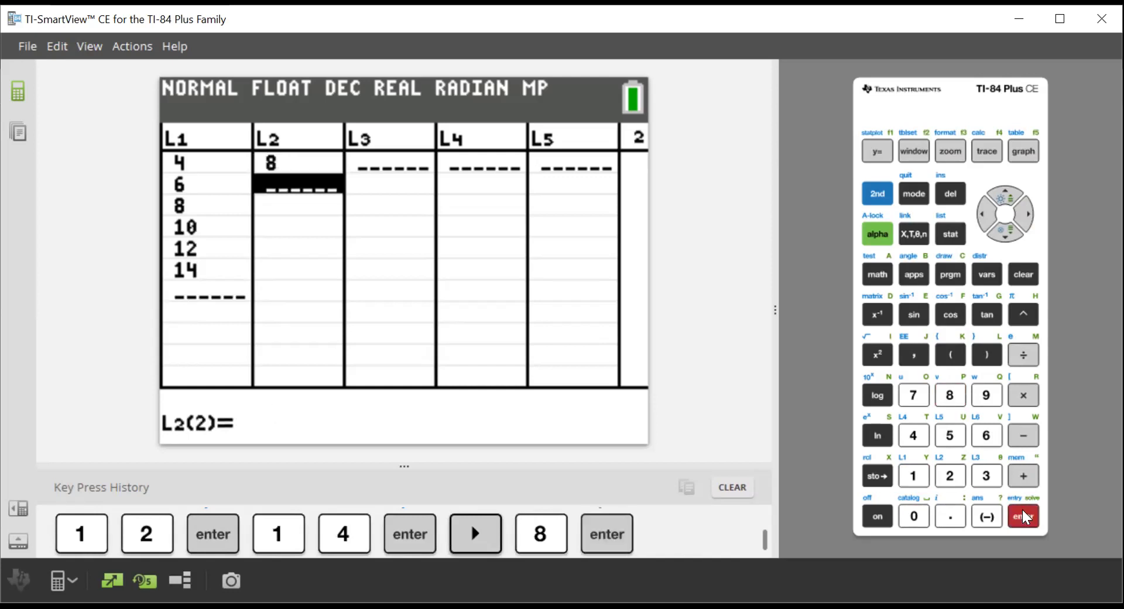
{"action": "left_click", "coordinate": [915, 476]}
{"action": "left_click", "coordinate": [963, 473]}
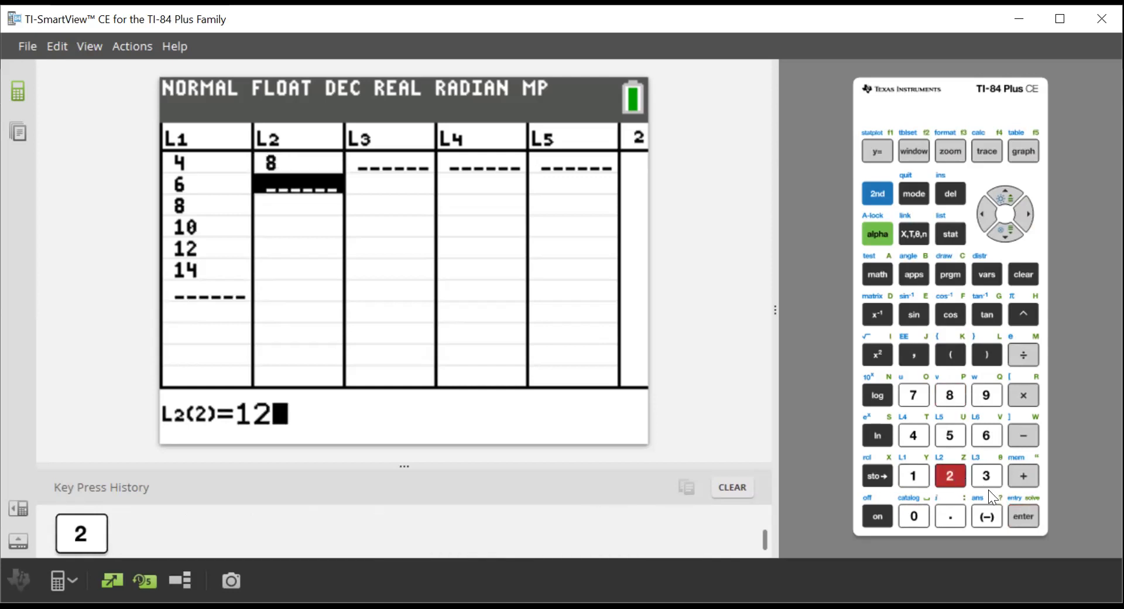
{"action": "left_click", "coordinate": [1024, 516]}
{"action": "left_click", "coordinate": [914, 475]}
{"action": "left_click", "coordinate": [954, 440]}
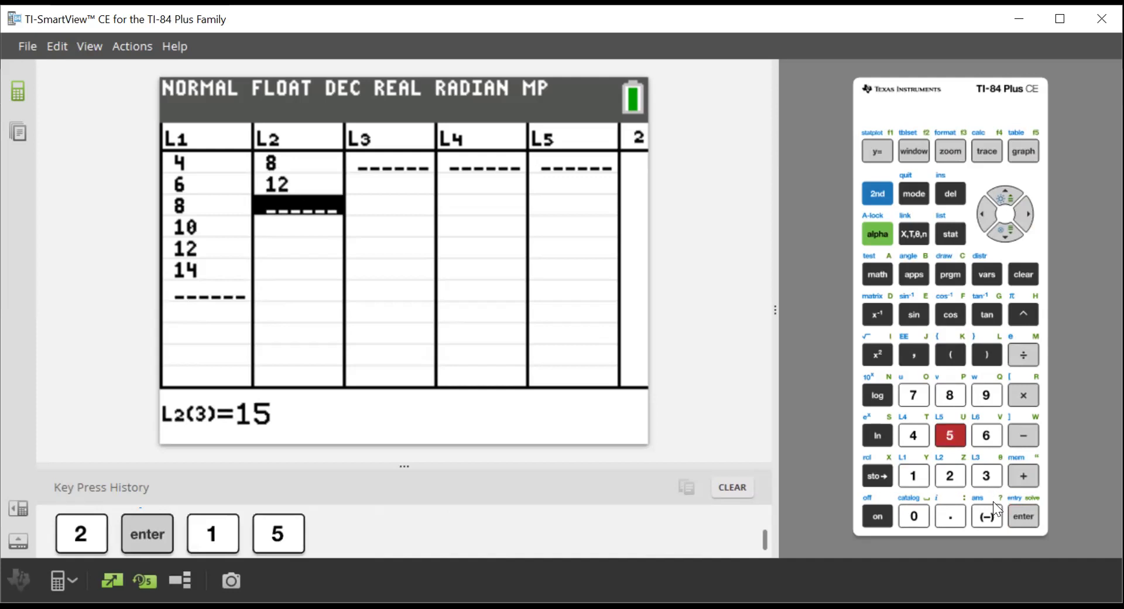
{"action": "left_click", "coordinate": [1024, 516]}
- Enter the remaining frequencies 20, 10 and 4 into L2
{"action": "left_click", "coordinate": [950, 475]}
{"action": "left_click", "coordinate": [914, 516]}
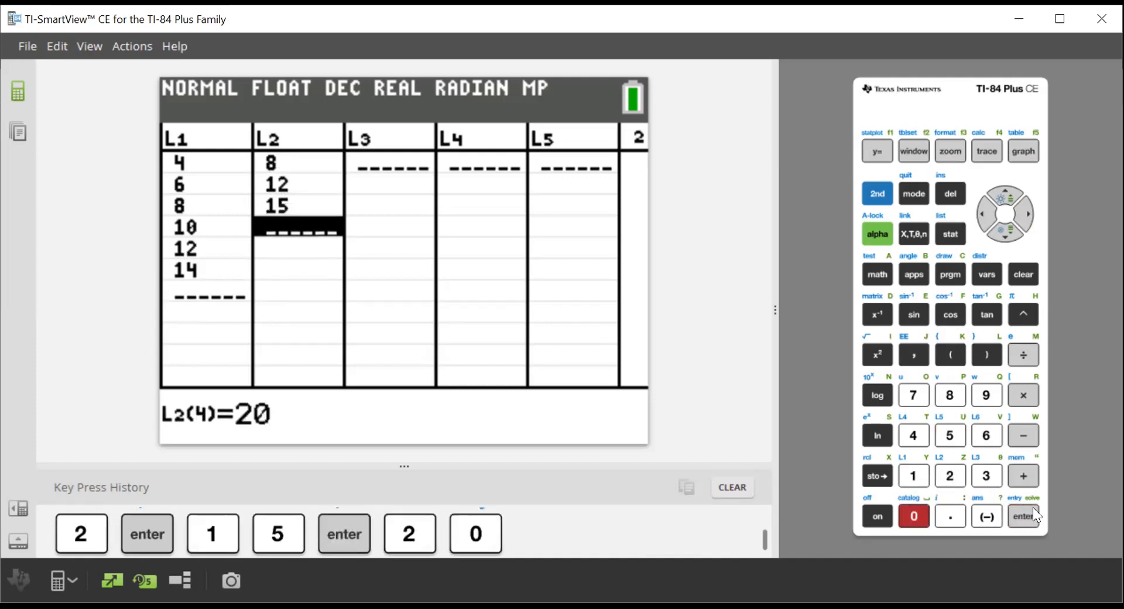
{"action": "left_click", "coordinate": [1023, 516]}
{"action": "left_click", "coordinate": [913, 475]}
{"action": "left_click", "coordinate": [920, 518]}
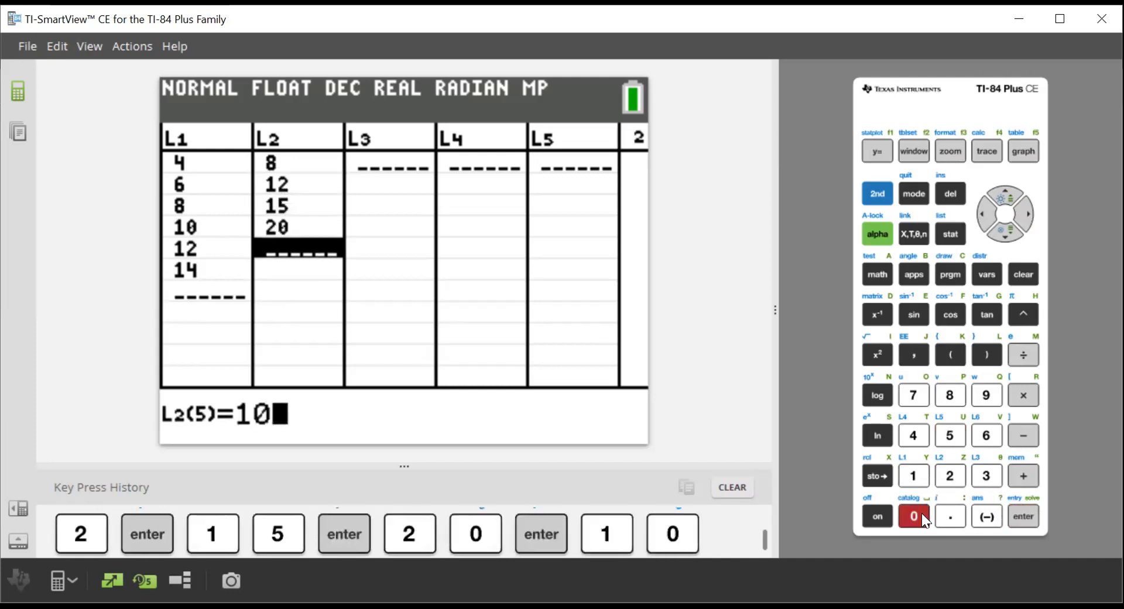
{"action": "left_click", "coordinate": [1027, 517]}
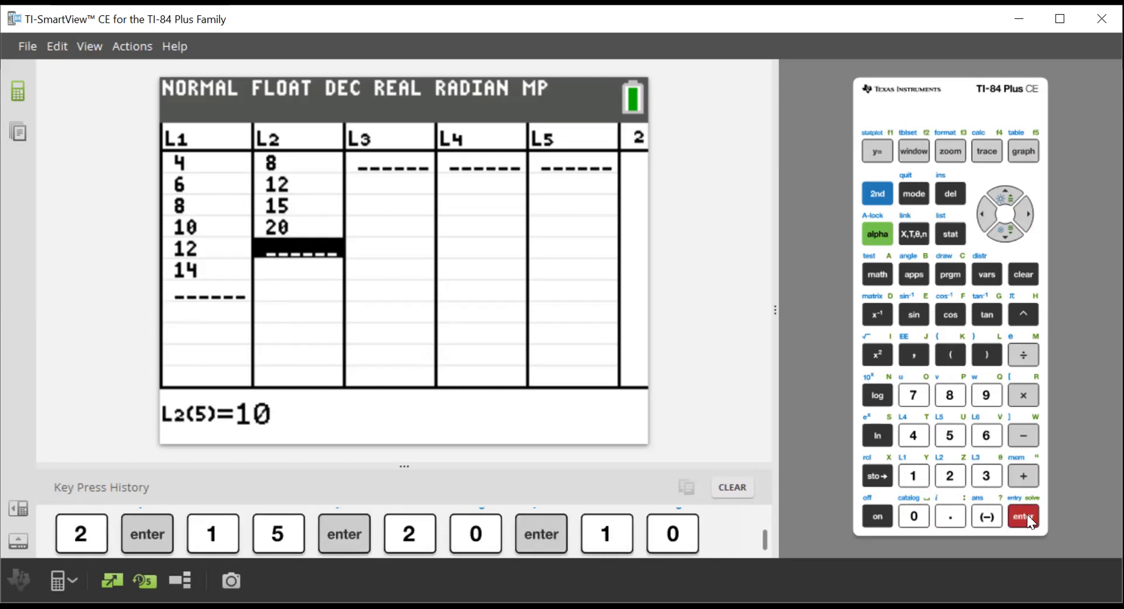
{"action": "left_click", "coordinate": [913, 435]}
{"action": "left_click", "coordinate": [1023, 517]}
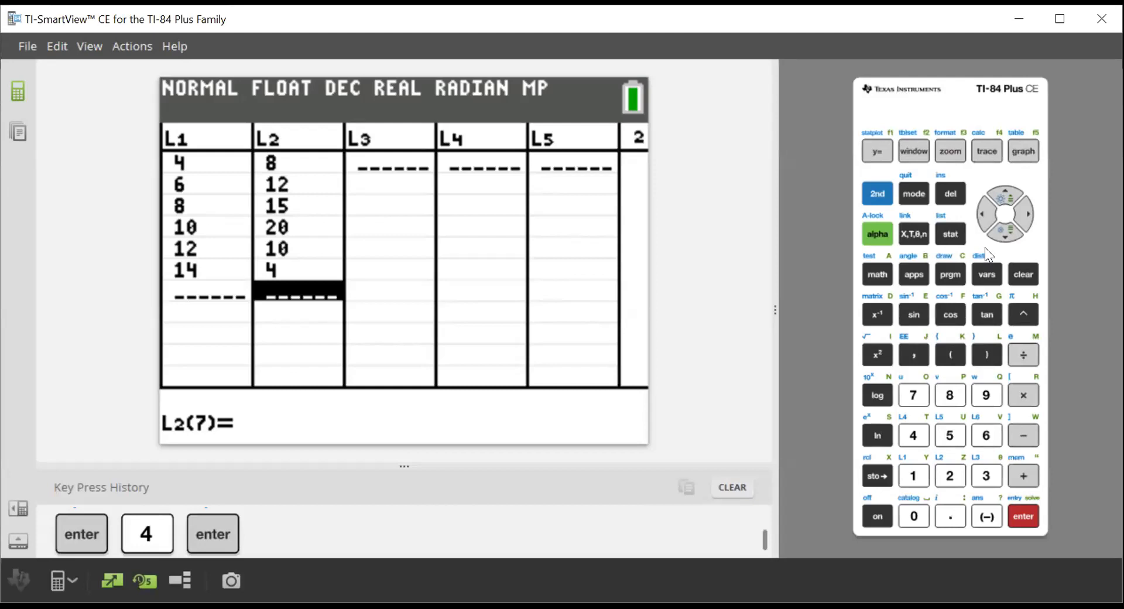
- Run 1-Var Stats on L1 with FreqList L2, giving x̄=8.695652174, σx=2.762609289, n=69
{"action": "left_click", "coordinate": [953, 236]}
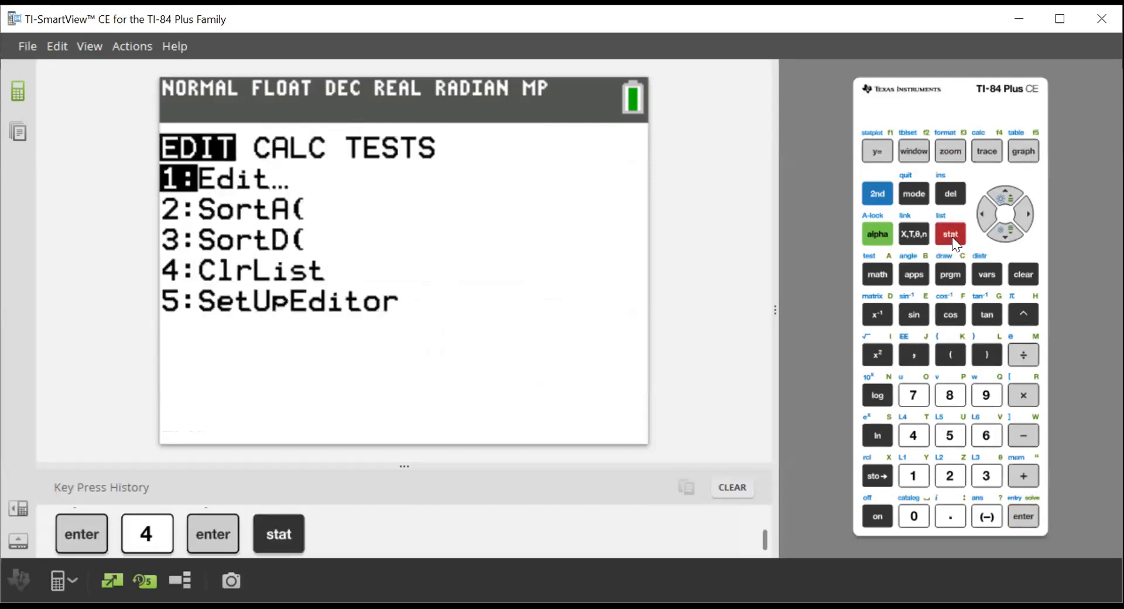
{"action": "left_click", "coordinate": [1026, 217]}
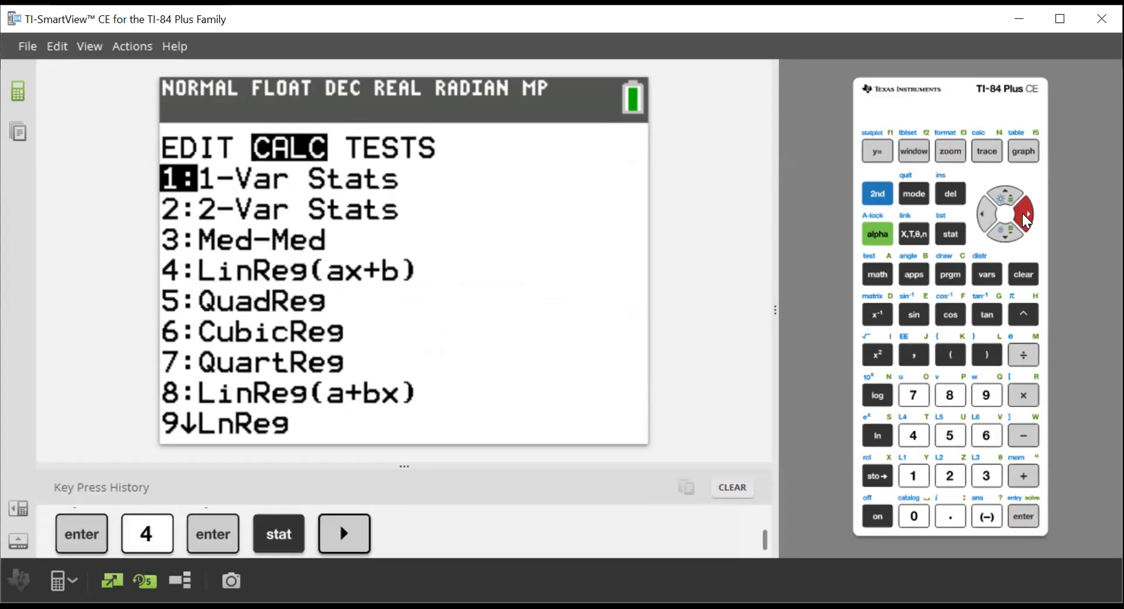
{"action": "left_click", "coordinate": [1028, 523]}
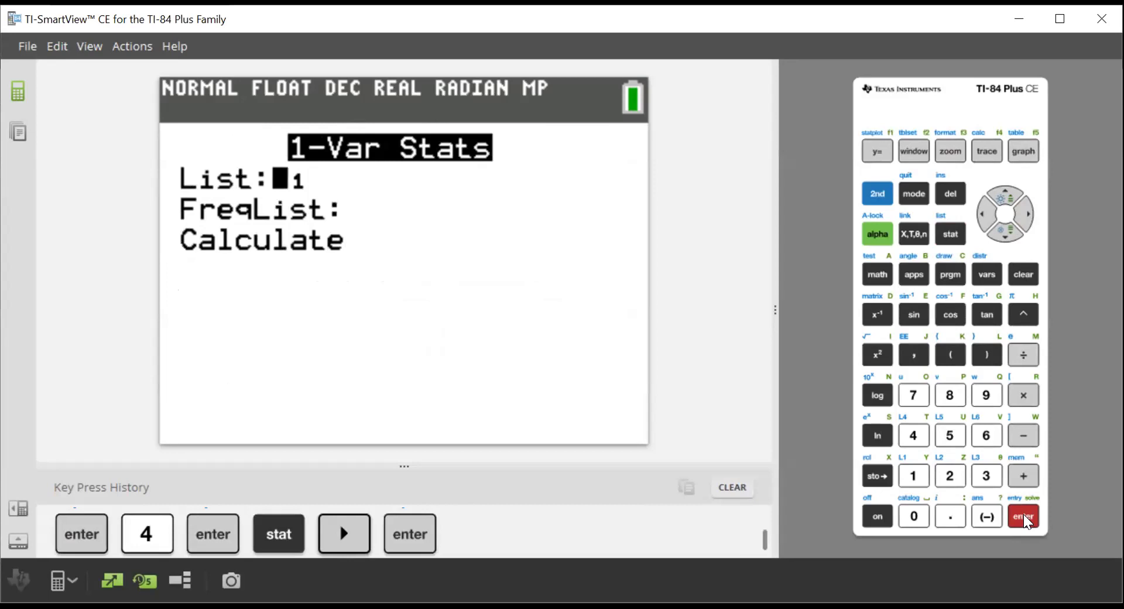
{"action": "left_click", "coordinate": [1013, 237]}
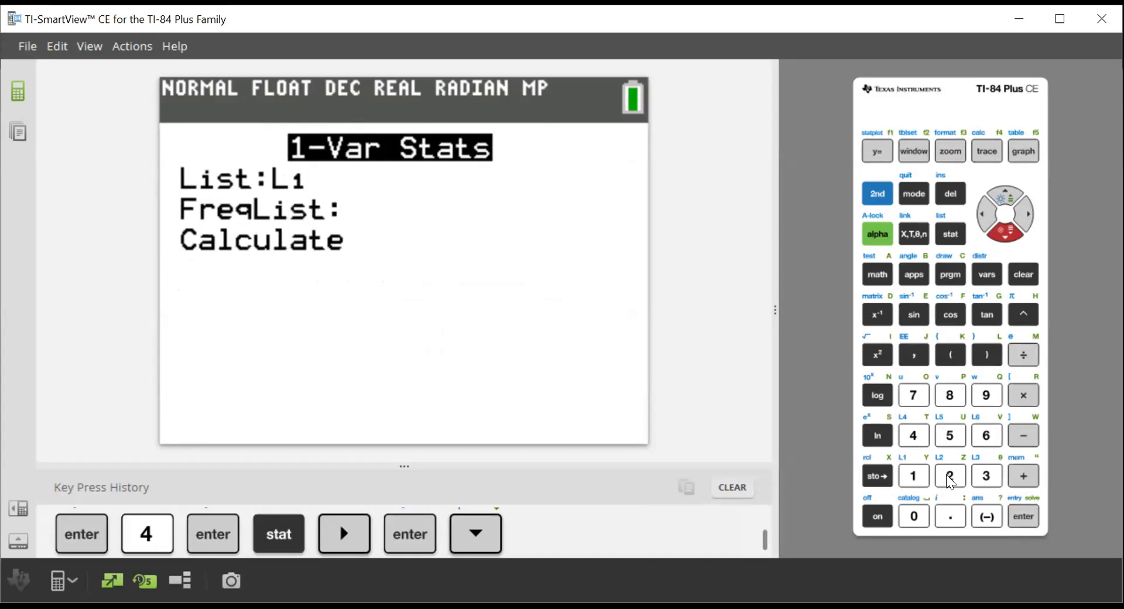
{"action": "left_click", "coordinate": [877, 194]}
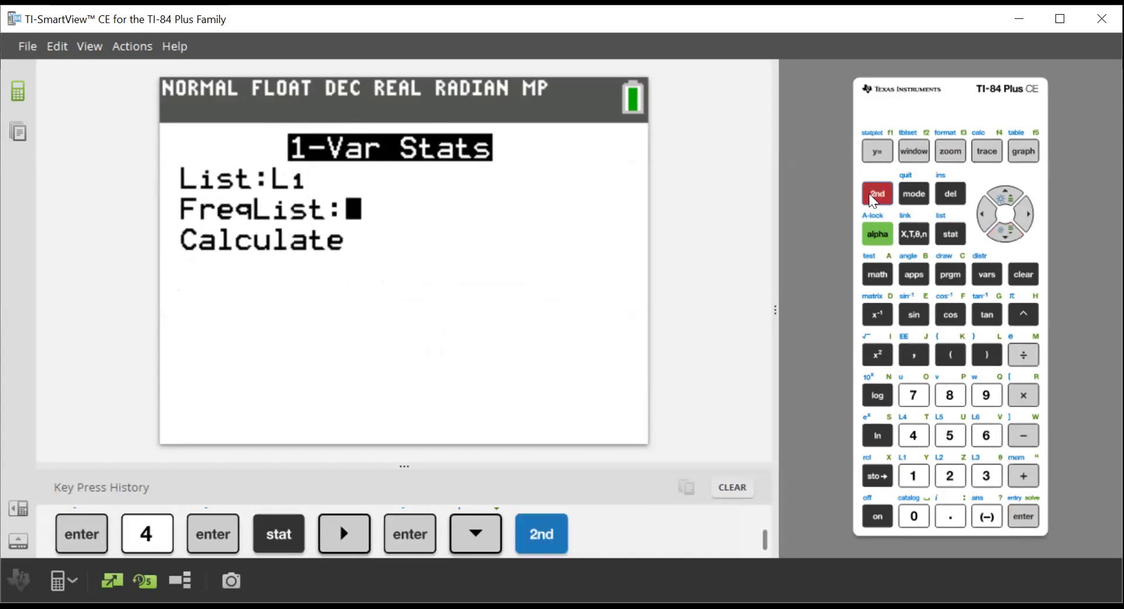
{"action": "left_click", "coordinate": [951, 476]}
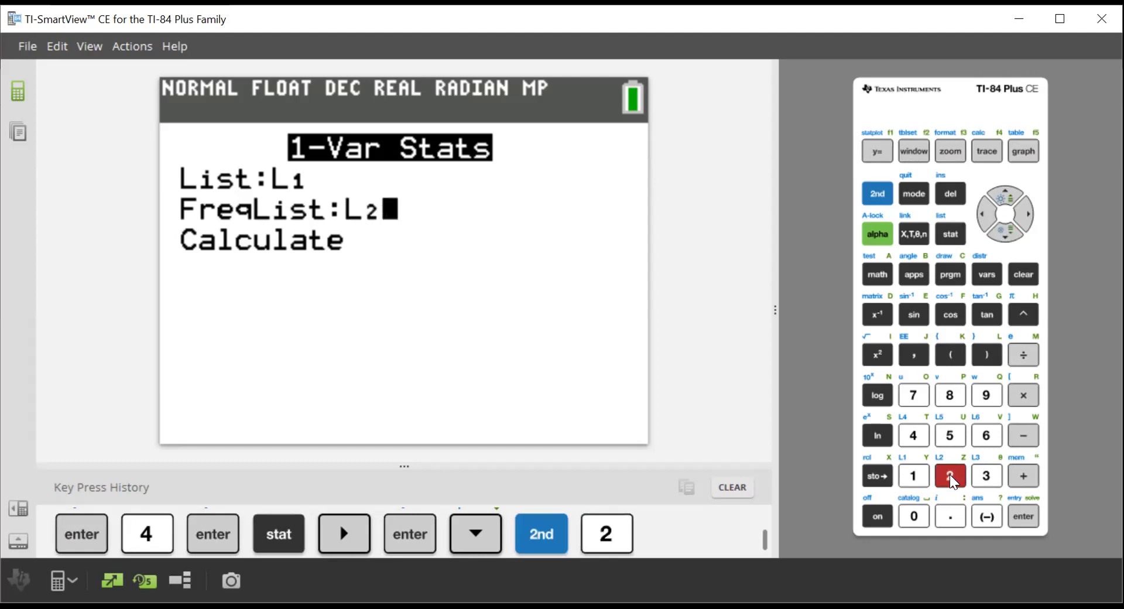
{"action": "left_click", "coordinate": [1032, 520]}
{"action": "left_click", "coordinate": [1032, 521]}
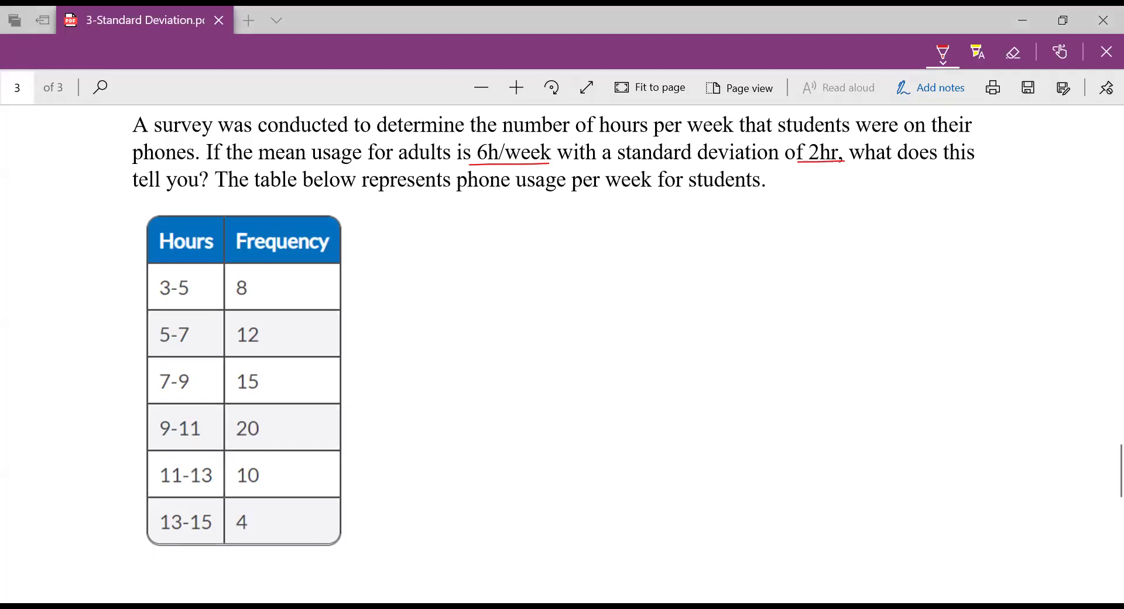
- Write x̄ = 8.7 hrs in red beside the table
{"action": "mouse_move", "coordinate": [429, 401]}
{"action": "left_mouse_down"}
{"action": "mouse_move", "coordinate": [475, 421]}
{"action": "mouse_move", "coordinate": [456, 397]}
{"action": "mouse_move", "coordinate": [443, 416]}
{"action": "left_mouse_up"}
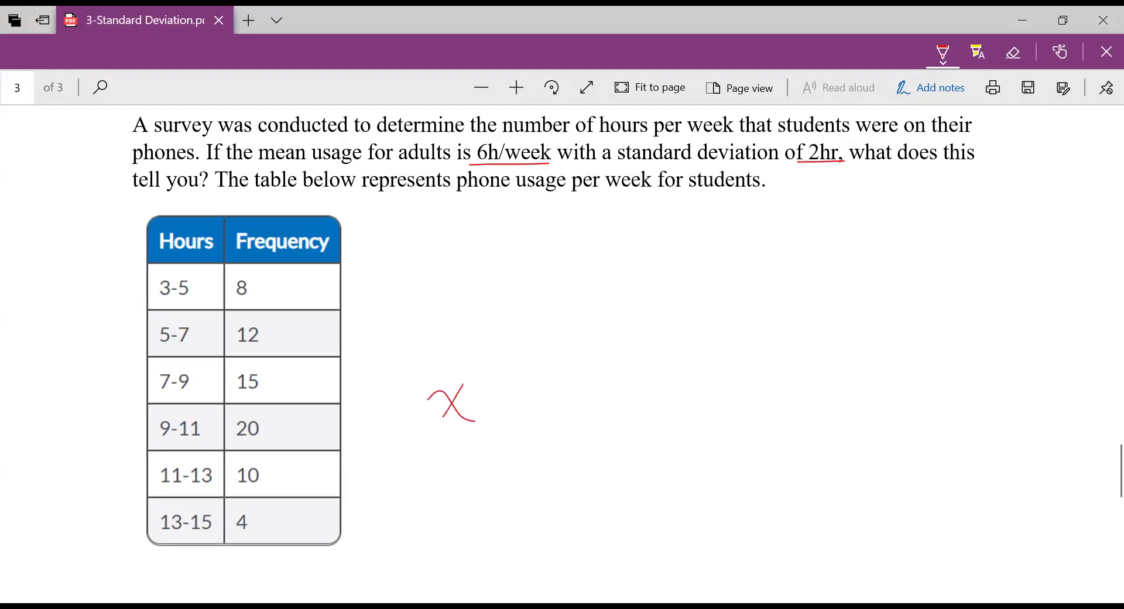
{"action": "left_click_drag", "start_coordinate": [439, 368], "coordinate": [463, 368]}
{"action": "mouse_move", "coordinate": [494, 390]}
{"action": "left_mouse_down"}
{"action": "mouse_move", "coordinate": [520, 390]}
{"action": "mouse_move", "coordinate": [515, 404]}
{"action": "left_mouse_up"}
{"action": "mouse_move", "coordinate": [553, 385]}
{"action": "left_mouse_down"}
{"action": "mouse_move", "coordinate": [551, 408]}
{"action": "mouse_move", "coordinate": [552, 387]}
{"action": "mouse_move", "coordinate": [592, 411]}
{"action": "mouse_move", "coordinate": [598, 402]}
{"action": "left_mouse_up"}
{"action": "left_click", "coordinate": [571, 408]}
{"action": "mouse_move", "coordinate": [623, 384]}
{"action": "left_mouse_down"}
{"action": "mouse_move", "coordinate": [642, 408]}
{"action": "mouse_move", "coordinate": [656, 398]}
{"action": "left_mouse_up"}
{"action": "left_click_drag", "start_coordinate": [673, 394], "coordinate": [664, 415]}
- Write σ = 2.8 hrs in red below the mean
{"action": "left_click_drag", "start_coordinate": [455, 451], "coordinate": [473, 447]}
{"action": "mouse_move", "coordinate": [496, 455]}
{"action": "left_mouse_down"}
{"action": "mouse_move", "coordinate": [514, 452]}
{"action": "mouse_move", "coordinate": [515, 466]}
{"action": "left_mouse_up"}
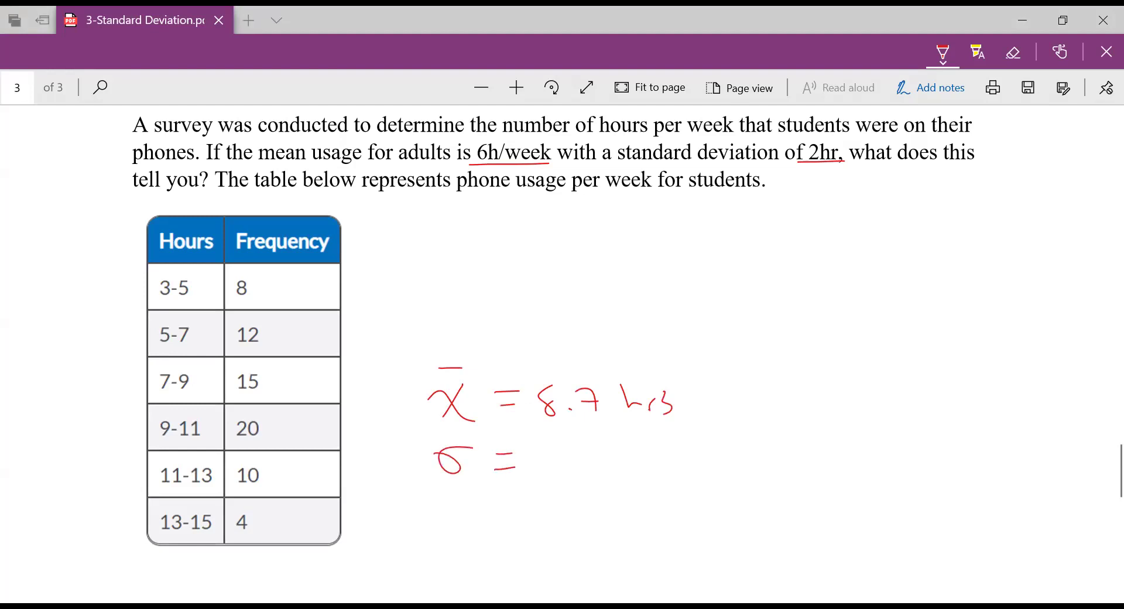
{"action": "left_click_drag", "start_coordinate": [547, 454], "coordinate": [565, 471]}
{"action": "left_click", "coordinate": [577, 469]}
{"action": "mouse_move", "coordinate": [606, 452]}
{"action": "left_mouse_down"}
{"action": "mouse_move", "coordinate": [646, 470]}
{"action": "mouse_move", "coordinate": [662, 462]}
{"action": "left_mouse_up"}
{"action": "left_click_drag", "start_coordinate": [671, 454], "coordinate": [668, 473]}
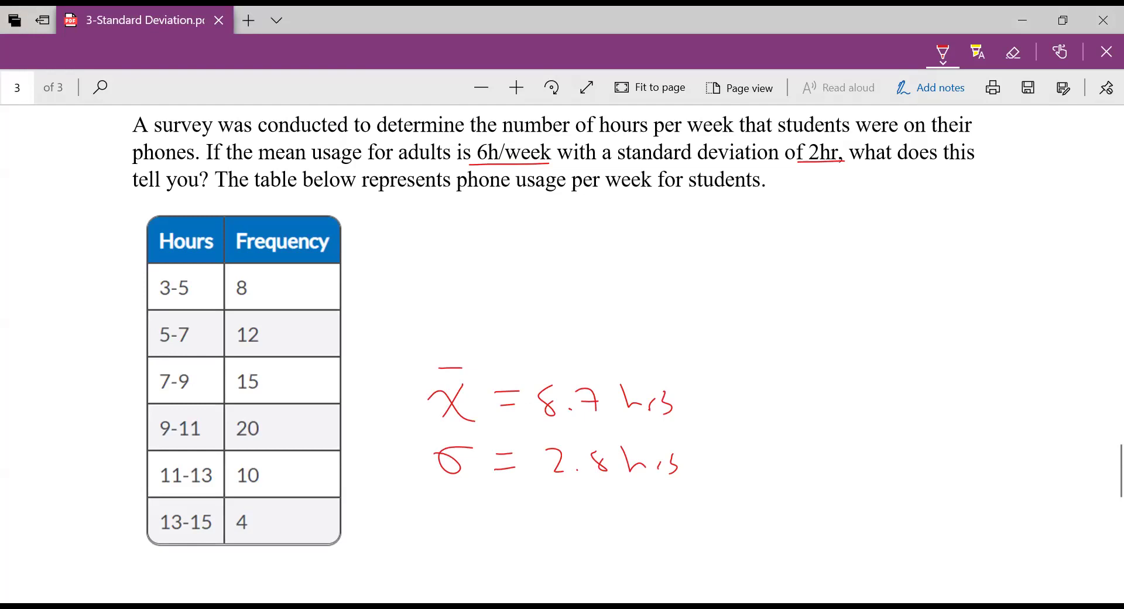
- Write "Students on average spend" in red to the right of the table
{"action": "mouse_move", "coordinate": [782, 236]}
{"action": "left_mouse_down"}
{"action": "mouse_move", "coordinate": [773, 268]}
{"action": "mouse_move", "coordinate": [808, 271]}
{"action": "left_mouse_up"}
{"action": "mouse_move", "coordinate": [791, 254]}
{"action": "left_mouse_down"}
{"action": "mouse_move", "coordinate": [819, 256]}
{"action": "mouse_move", "coordinate": [826, 271]}
{"action": "mouse_move", "coordinate": [856, 259]}
{"action": "mouse_move", "coordinate": [911, 271]}
{"action": "left_mouse_up"}
{"action": "mouse_move", "coordinate": [923, 240]}
{"action": "left_mouse_down"}
{"action": "mouse_move", "coordinate": [928, 273]}
{"action": "mouse_move", "coordinate": [1023, 272]}
{"action": "left_mouse_up"}
{"action": "mouse_move", "coordinate": [790, 306]}
{"action": "left_mouse_down"}
{"action": "mouse_move", "coordinate": [783, 319]}
{"action": "mouse_move", "coordinate": [798, 318]}
{"action": "left_mouse_up"}
{"action": "mouse_move", "coordinate": [803, 306]}
{"action": "left_mouse_down"}
{"action": "mouse_move", "coordinate": [830, 318]}
{"action": "mouse_move", "coordinate": [850, 303]}
{"action": "left_mouse_up"}
{"action": "mouse_move", "coordinate": [870, 305]}
{"action": "left_mouse_down"}
{"action": "mouse_move", "coordinate": [886, 334]}
{"action": "mouse_move", "coordinate": [909, 305]}
{"action": "mouse_move", "coordinate": [954, 325]}
{"action": "mouse_move", "coordinate": [1042, 316]}
{"action": "left_mouse_up"}
{"action": "mouse_move", "coordinate": [1048, 306]}
{"action": "left_mouse_down"}
{"action": "mouse_move", "coordinate": [1052, 277]}
{"action": "mouse_move", "coordinate": [1069, 319]}
{"action": "left_mouse_up"}
- Finish the remark with "more time on phone"
{"action": "mouse_move", "coordinate": [778, 365]}
{"action": "left_mouse_down"}
{"action": "mouse_move", "coordinate": [803, 363]}
{"action": "mouse_move", "coordinate": [880, 361]}
{"action": "left_mouse_up"}
{"action": "left_click_drag", "start_coordinate": [923, 330], "coordinate": [920, 358]}
{"action": "mouse_move", "coordinate": [905, 353]}
{"action": "left_mouse_down"}
{"action": "mouse_move", "coordinate": [936, 345]}
{"action": "mouse_move", "coordinate": [954, 357]}
{"action": "mouse_move", "coordinate": [988, 361]}
{"action": "left_mouse_up"}
{"action": "left_click_drag", "start_coordinate": [1003, 357], "coordinate": [1062, 359]}
{"action": "mouse_move", "coordinate": [800, 390]}
{"action": "left_mouse_down"}
{"action": "mouse_move", "coordinate": [804, 422]}
{"action": "mouse_move", "coordinate": [818, 394]}
{"action": "left_mouse_up"}
{"action": "mouse_move", "coordinate": [820, 370]}
{"action": "left_mouse_down"}
{"action": "mouse_move", "coordinate": [817, 405]}
{"action": "mouse_move", "coordinate": [850, 404]}
{"action": "left_mouse_up"}
{"action": "mouse_move", "coordinate": [860, 391]}
{"action": "left_mouse_down"}
{"action": "mouse_move", "coordinate": [864, 401]}
{"action": "mouse_move", "coordinate": [893, 394]}
{"action": "left_mouse_up"}
{"action": "left_click_drag", "start_coordinate": [884, 394], "coordinate": [905, 400]}
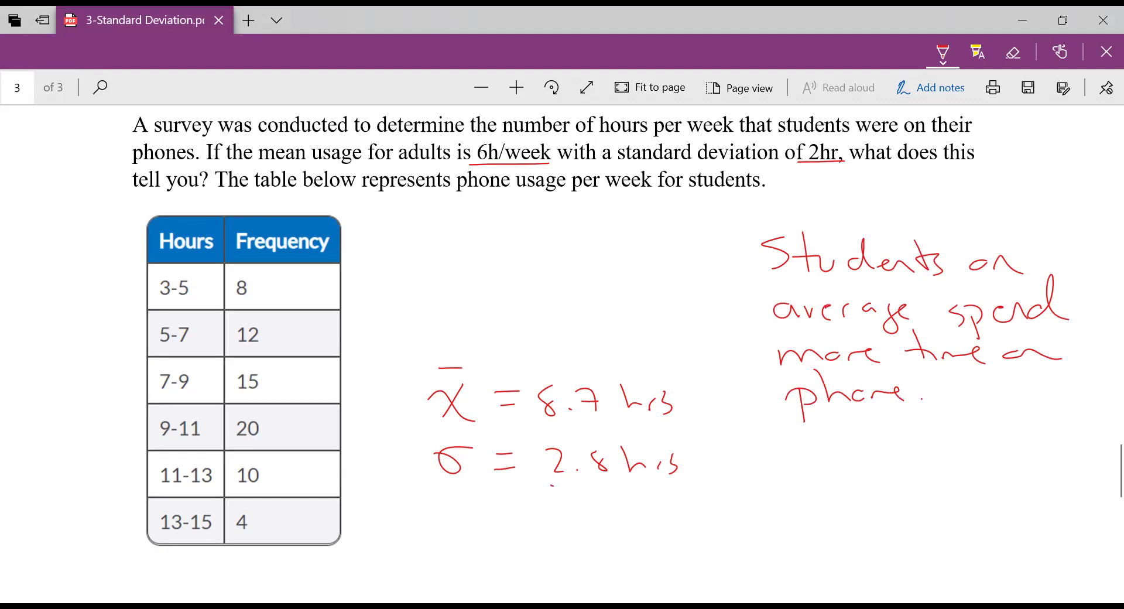
- Underline 2.8 and the adults' 2hr, then start a second remark "Students more"
{"action": "left_click_drag", "start_coordinate": [552, 486], "coordinate": [620, 485]}
{"action": "left_click_drag", "start_coordinate": [798, 168], "coordinate": [849, 162]}
{"action": "mouse_move", "coordinate": [802, 452]}
{"action": "left_mouse_down"}
{"action": "mouse_move", "coordinate": [785, 462]}
{"action": "mouse_move", "coordinate": [794, 480]}
{"action": "left_mouse_up"}
{"action": "mouse_move", "coordinate": [824, 444]}
{"action": "left_mouse_down"}
{"action": "mouse_move", "coordinate": [829, 487]}
{"action": "mouse_move", "coordinate": [850, 464]}
{"action": "mouse_move", "coordinate": [891, 474]}
{"action": "left_mouse_up"}
{"action": "left_click_drag", "start_coordinate": [896, 475], "coordinate": [916, 475]}
{"action": "mouse_move", "coordinate": [905, 464]}
{"action": "left_mouse_down"}
{"action": "mouse_move", "coordinate": [932, 477]}
{"action": "mouse_move", "coordinate": [940, 462]}
{"action": "mouse_move", "coordinate": [940, 477]}
{"action": "mouse_move", "coordinate": [969, 451]}
{"action": "mouse_move", "coordinate": [986, 469]}
{"action": "mouse_move", "coordinate": [1036, 456]}
{"action": "left_mouse_up"}
{"action": "left_click_drag", "start_coordinate": [1040, 463], "coordinate": [1067, 464]}
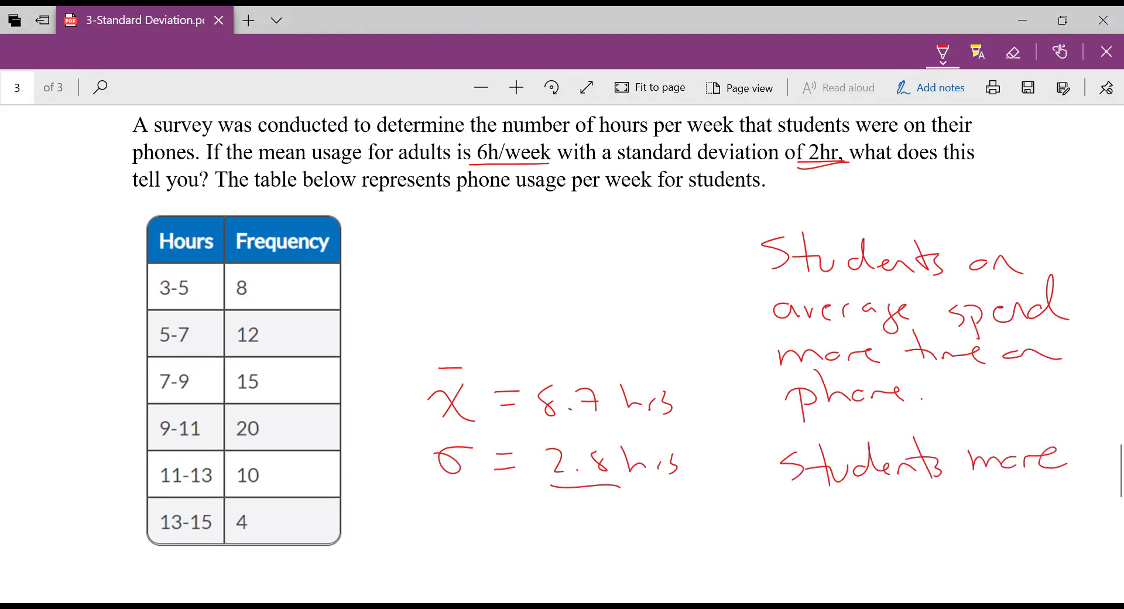
- Complete the second remark with "spread out in their usage."
{"action": "mouse_move", "coordinate": [794, 509]}
{"action": "left_mouse_down"}
{"action": "mouse_move", "coordinate": [784, 520]}
{"action": "mouse_move", "coordinate": [795, 538]}
{"action": "left_mouse_up"}
{"action": "mouse_move", "coordinate": [815, 514]}
{"action": "left_mouse_down"}
{"action": "mouse_move", "coordinate": [824, 550]}
{"action": "mouse_move", "coordinate": [827, 515]}
{"action": "left_mouse_up"}
{"action": "mouse_move", "coordinate": [835, 529]}
{"action": "left_mouse_down"}
{"action": "mouse_move", "coordinate": [855, 512]}
{"action": "mouse_move", "coordinate": [868, 525]}
{"action": "mouse_move", "coordinate": [897, 523]}
{"action": "mouse_move", "coordinate": [916, 499]}
{"action": "mouse_move", "coordinate": [979, 515]}
{"action": "left_mouse_up"}
{"action": "left_click_drag", "start_coordinate": [992, 481], "coordinate": [984, 514]}
{"action": "mouse_move", "coordinate": [973, 504]}
{"action": "left_mouse_down"}
{"action": "mouse_move", "coordinate": [1002, 499]}
{"action": "mouse_move", "coordinate": [1062, 503]}
{"action": "left_mouse_up"}
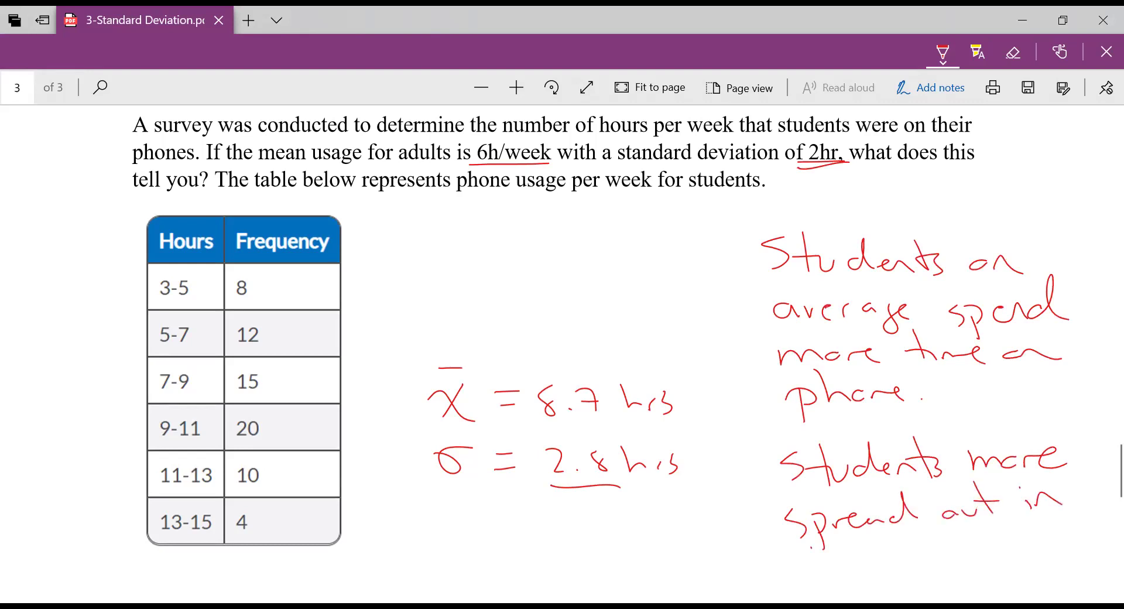
{"action": "left_click_drag", "start_coordinate": [811, 550], "coordinate": [823, 578]}
{"action": "mouse_move", "coordinate": [804, 561]}
{"action": "left_mouse_down"}
{"action": "mouse_move", "coordinate": [822, 577]}
{"action": "mouse_move", "coordinate": [832, 554]}
{"action": "mouse_move", "coordinate": [848, 570]}
{"action": "left_mouse_up"}
{"action": "mouse_move", "coordinate": [850, 563]}
{"action": "left_mouse_down"}
{"action": "mouse_move", "coordinate": [871, 566]}
{"action": "mouse_move", "coordinate": [902, 549]}
{"action": "left_mouse_up"}
{"action": "mouse_move", "coordinate": [936, 551]}
{"action": "left_mouse_down"}
{"action": "mouse_move", "coordinate": [949, 562]}
{"action": "mouse_move", "coordinate": [982, 561]}
{"action": "left_mouse_up"}
{"action": "mouse_move", "coordinate": [998, 545]}
{"action": "left_mouse_down"}
{"action": "mouse_move", "coordinate": [1002, 567]}
{"action": "mouse_move", "coordinate": [1028, 548]}
{"action": "left_mouse_up"}
{"action": "left_click", "coordinate": [1041, 552]}
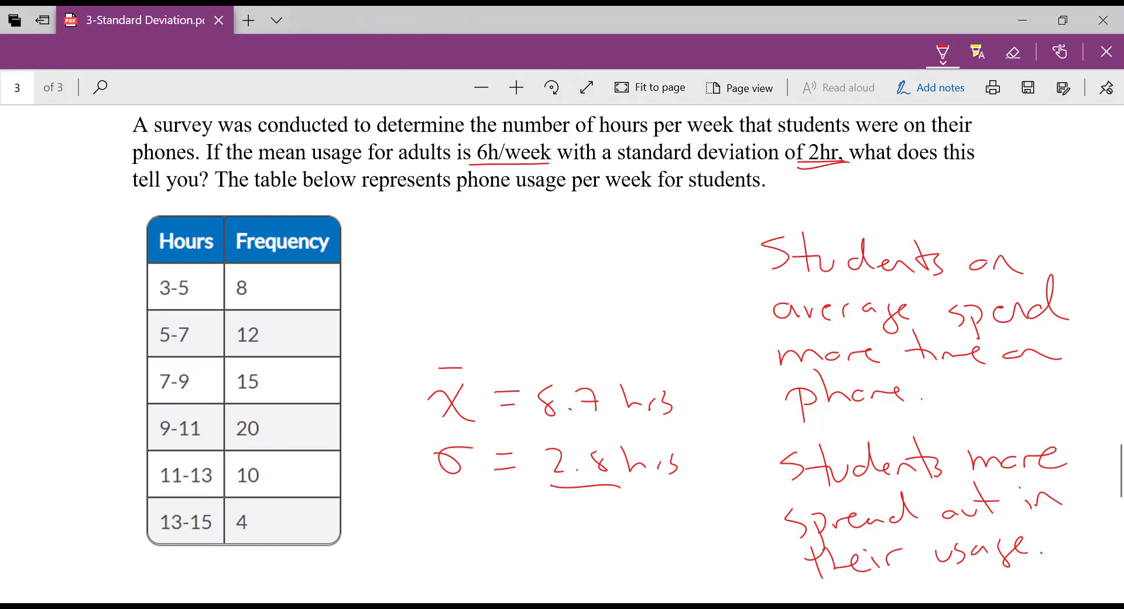
- Switch the pen to green and write "1-Var L1, L2" below the table
{"action": "scroll", "coordinate": [562, 351], "scroll_direction": "down", "scroll_amount": 5}
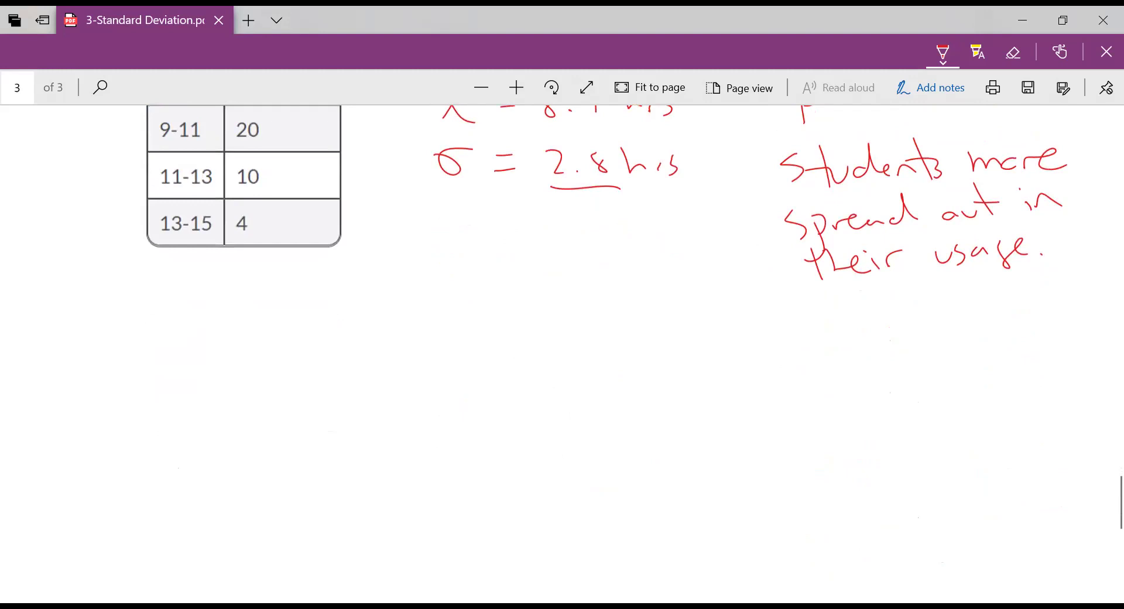
{"action": "left_click", "coordinate": [943, 51]}
{"action": "left_click", "coordinate": [943, 52]}
{"action": "left_click_drag", "start_coordinate": [238, 410], "coordinate": [268, 428]}
{"action": "left_click_drag", "start_coordinate": [285, 417], "coordinate": [348, 389]}
{"action": "mouse_move", "coordinate": [374, 406]}
{"action": "left_mouse_down"}
{"action": "mouse_move", "coordinate": [362, 414]}
{"action": "mouse_move", "coordinate": [399, 402]}
{"action": "left_mouse_up"}
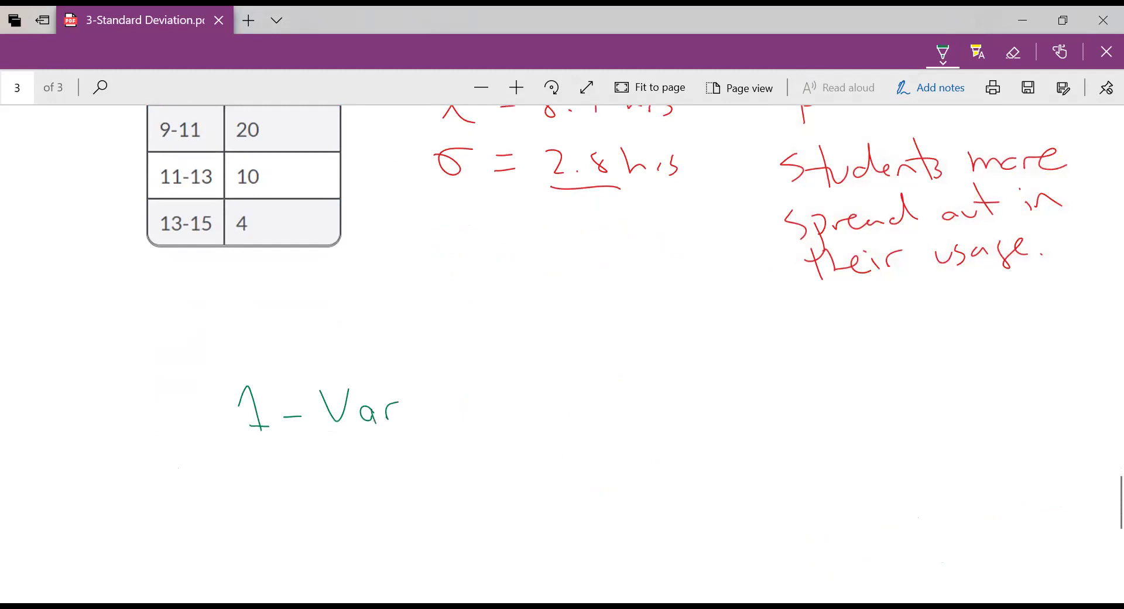
{"action": "mouse_move", "coordinate": [448, 382]}
{"action": "left_mouse_down"}
{"action": "mouse_move", "coordinate": [450, 417]}
{"action": "mouse_move", "coordinate": [472, 417]}
{"action": "left_mouse_up"}
{"action": "left_click_drag", "start_coordinate": [487, 411], "coordinate": [527, 433]}
{"action": "mouse_move", "coordinate": [547, 383]}
{"action": "left_mouse_down"}
{"action": "mouse_move", "coordinate": [564, 414]}
{"action": "mouse_move", "coordinate": [607, 421]}
{"action": "left_mouse_up"}
- Add an underlined "TI-83" heading above the note
{"action": "left_click_drag", "start_coordinate": [108, 321], "coordinate": [142, 319]}
{"action": "left_click_drag", "start_coordinate": [127, 326], "coordinate": [130, 355]}
{"action": "mouse_move", "coordinate": [153, 341]}
{"action": "left_mouse_down"}
{"action": "mouse_move", "coordinate": [157, 351]}
{"action": "mouse_move", "coordinate": [183, 344]}
{"action": "left_mouse_up"}
{"action": "left_click_drag", "start_coordinate": [220, 327], "coordinate": [227, 363]}
{"action": "left_click_drag", "start_coordinate": [94, 366], "coordinate": [251, 356]}
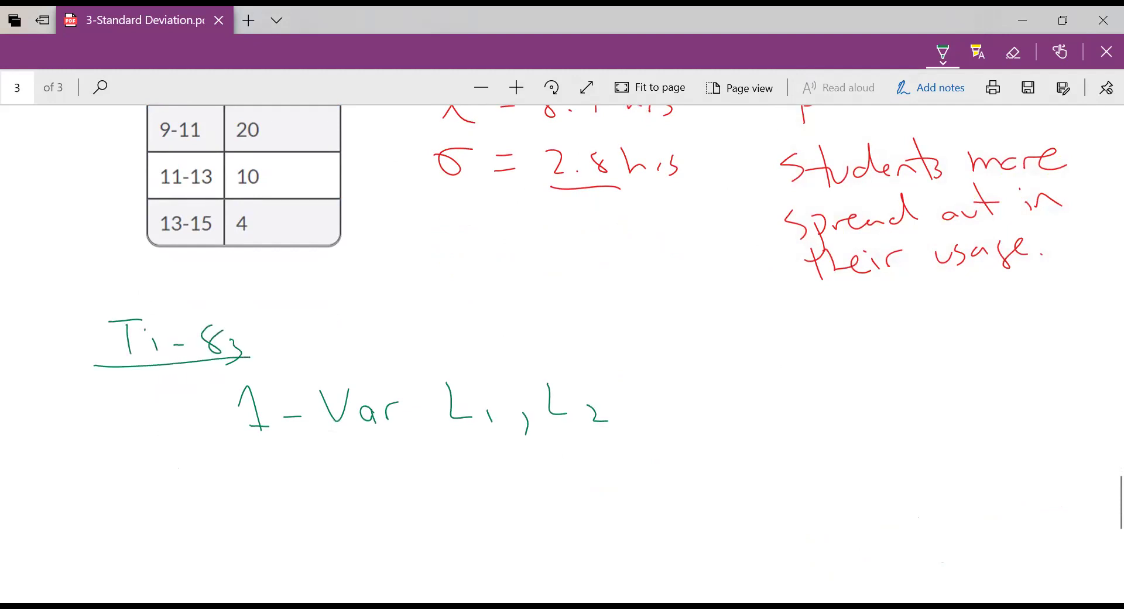